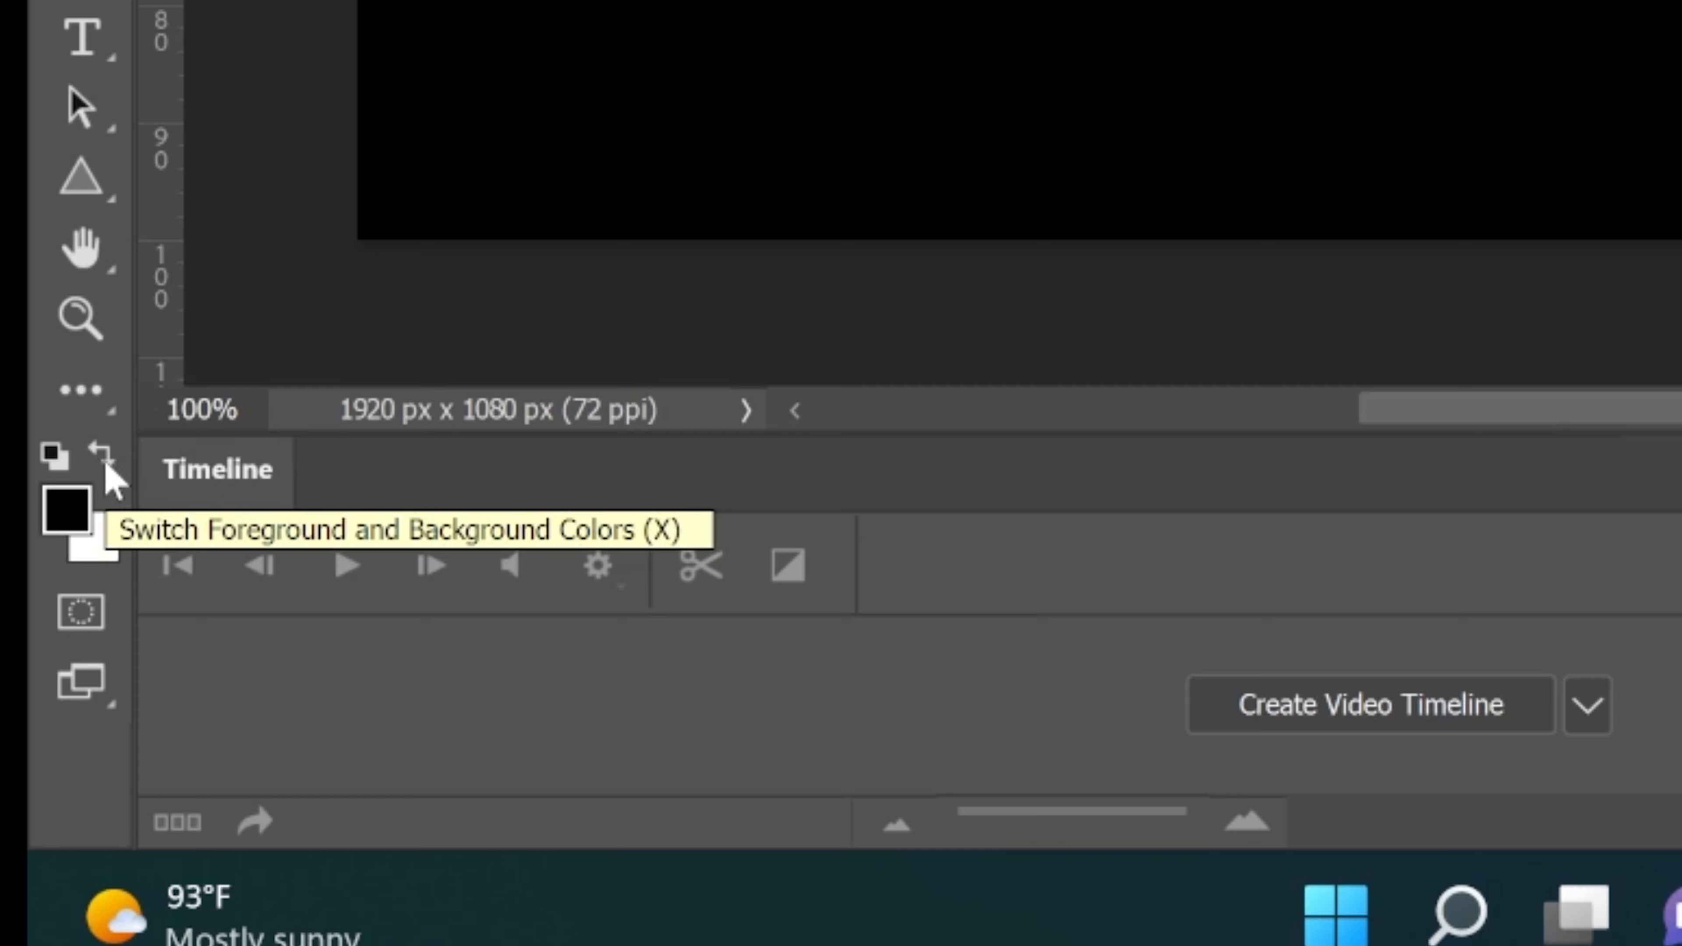
Swap the foreground and background colours
click(105, 463)
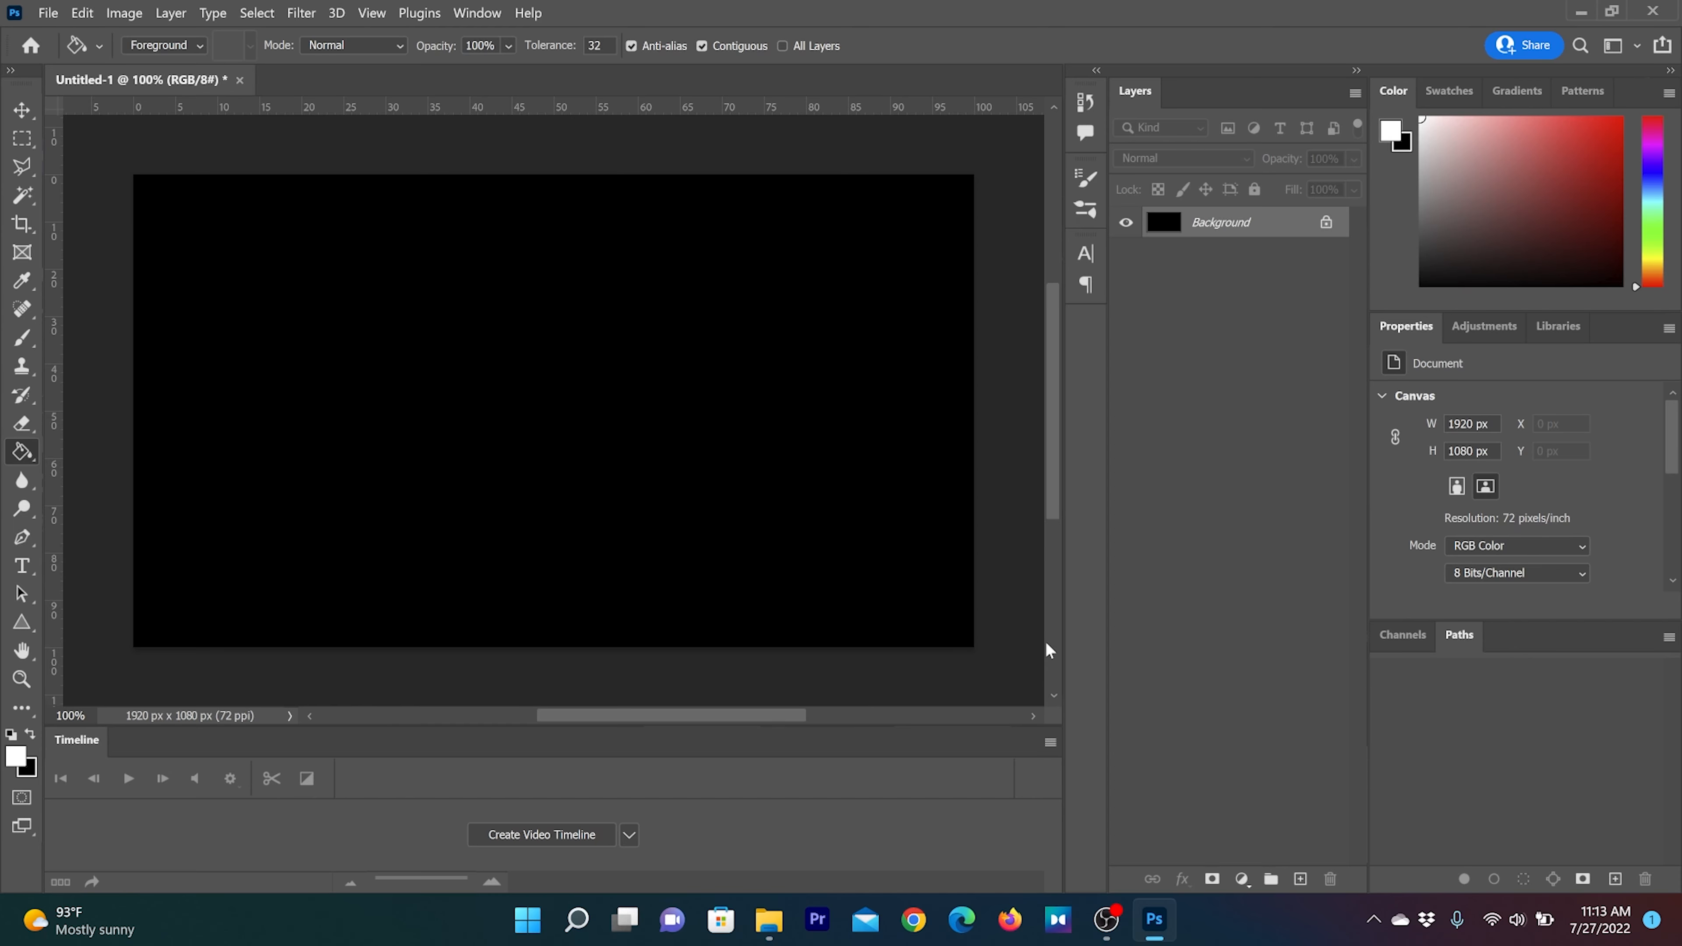
Open a blank Notepad window and move it up and away from the middle of the canvas
key(super)
text(notep)
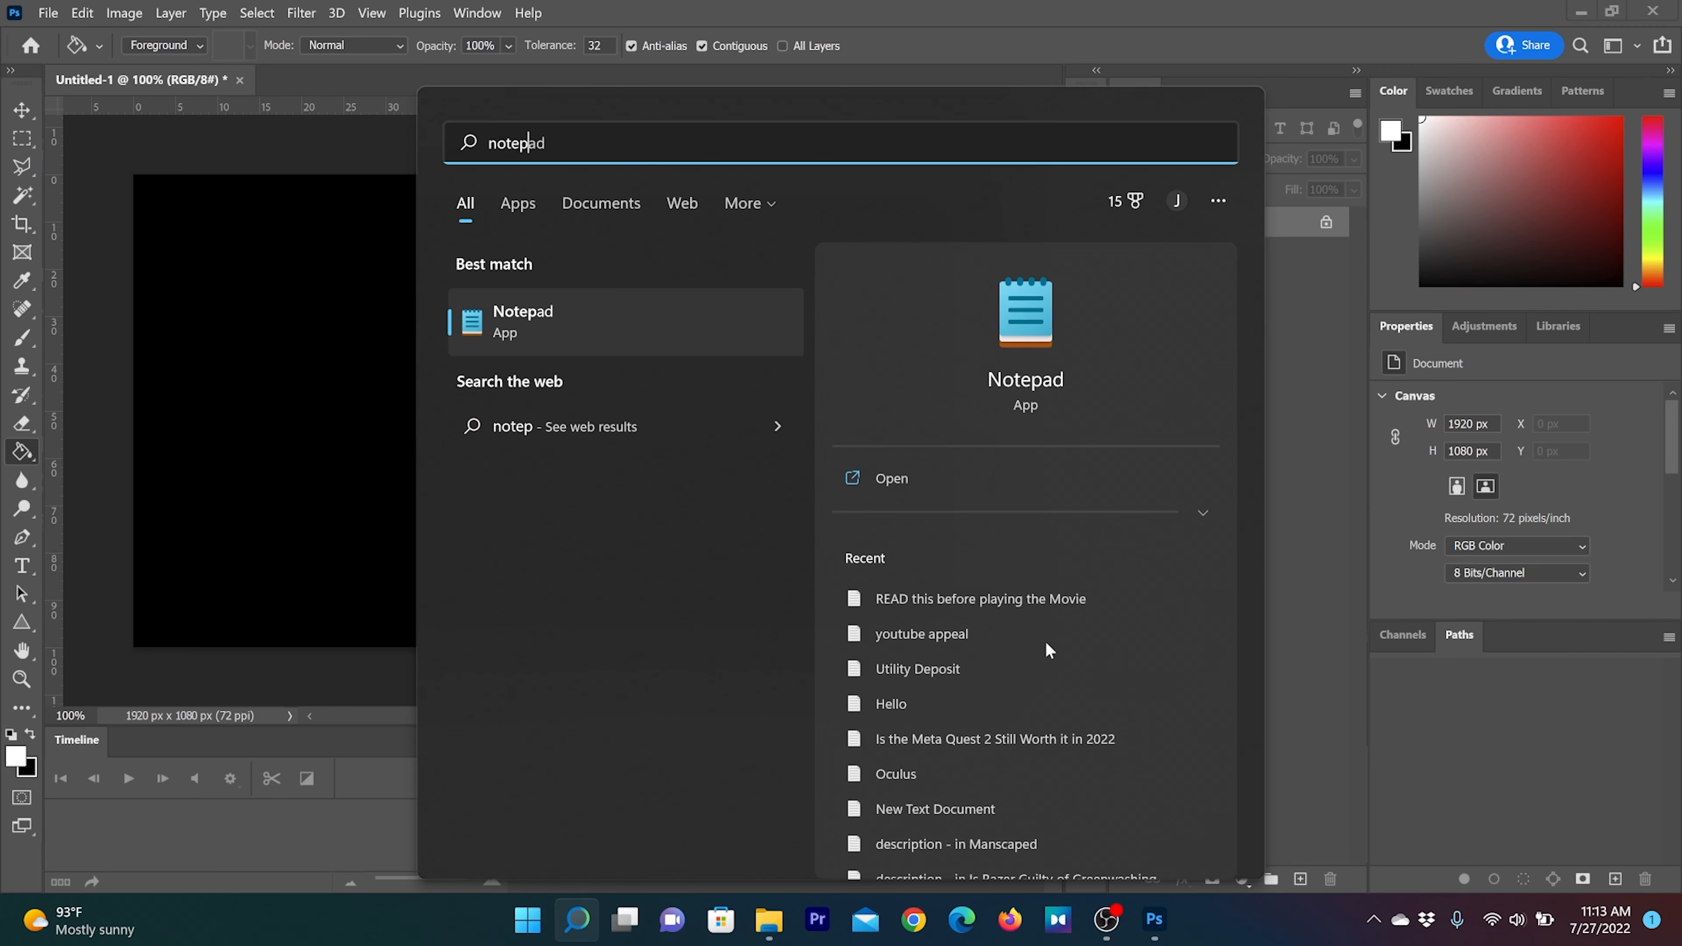
key(Return)
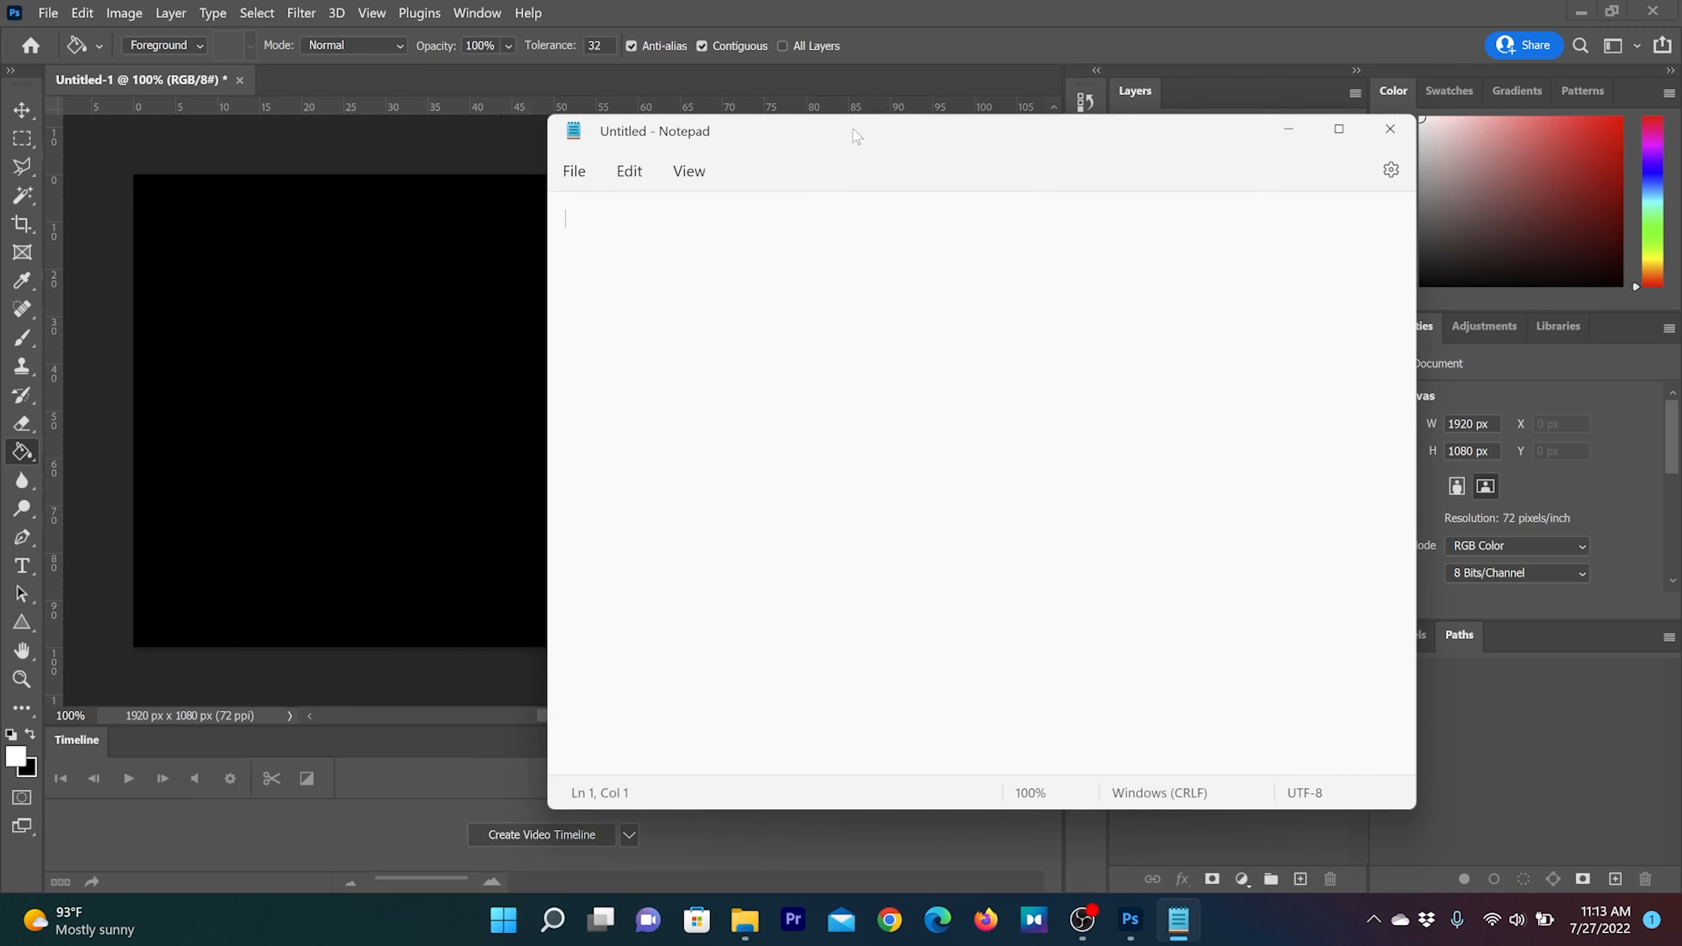
drag(853, 128, 984, 94)
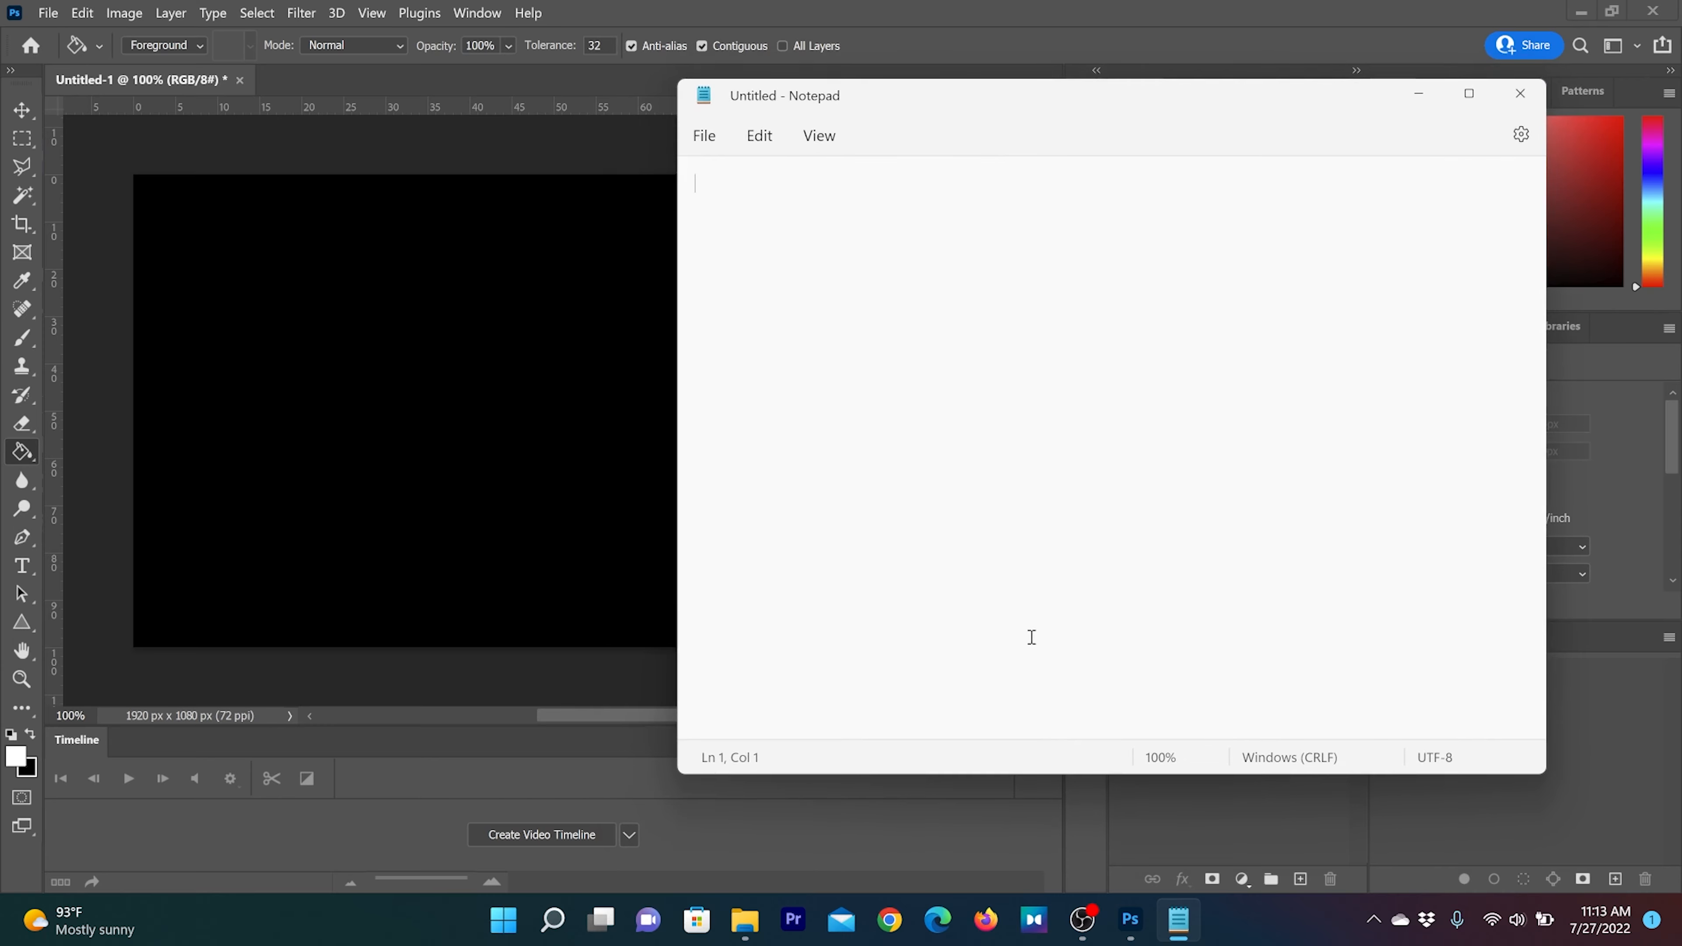
Load the photo of two people in hats from the Desktop folder into Notepad as raw text, and close the folder window
mouse_move(746, 927)
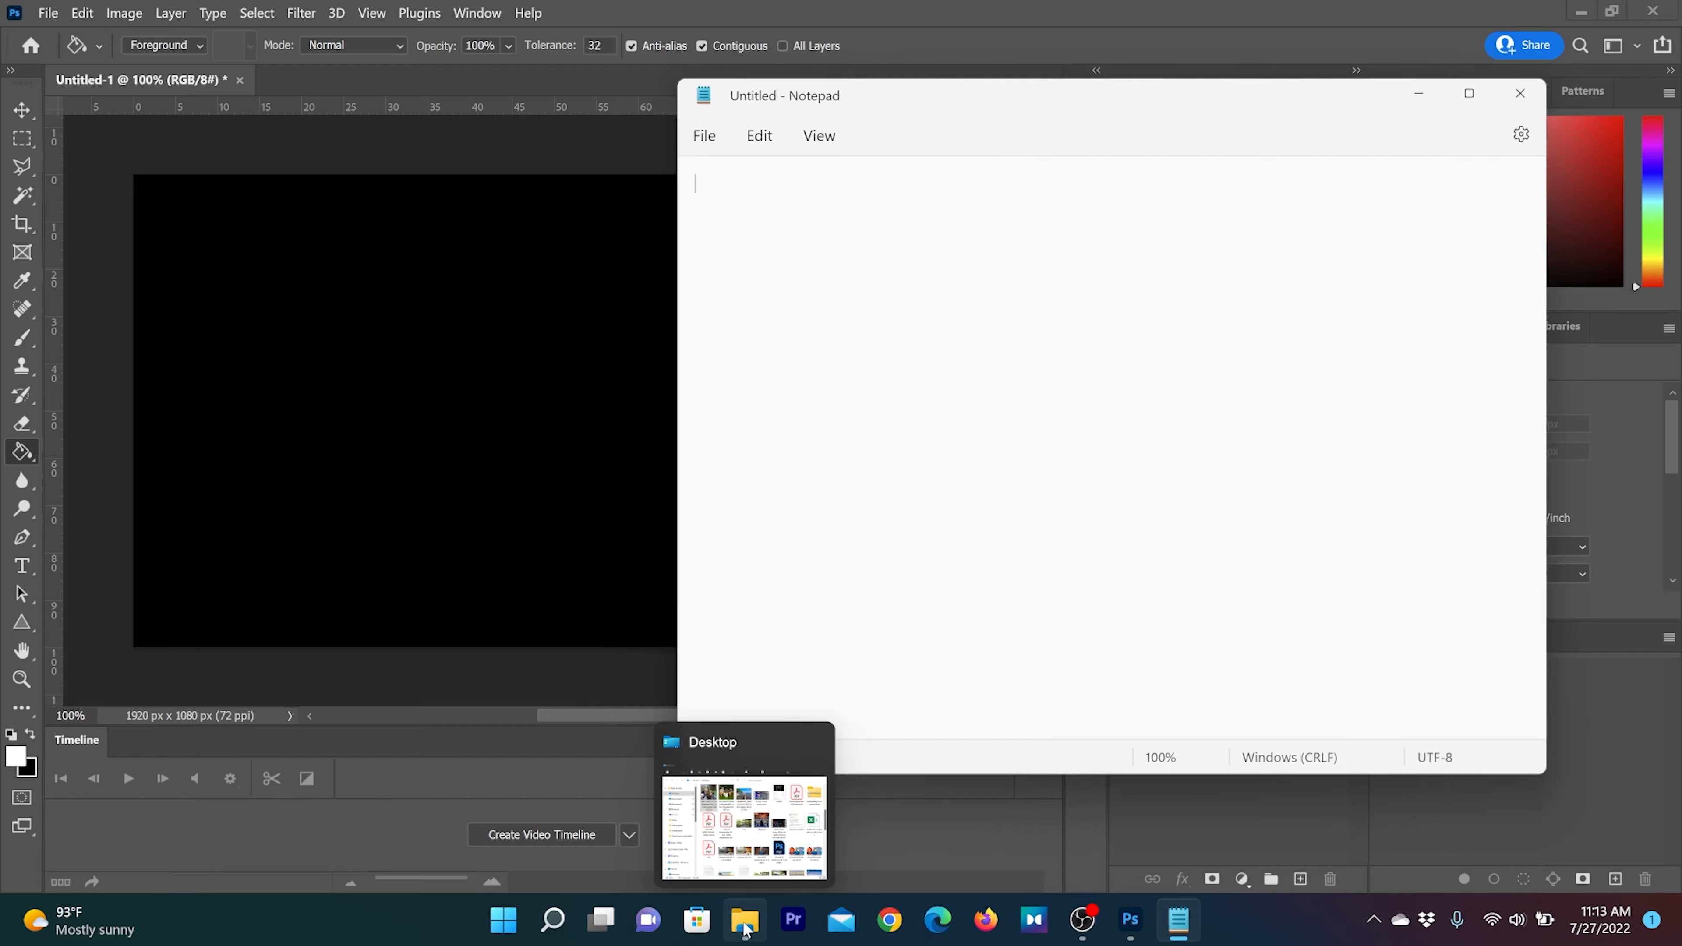
click(779, 823)
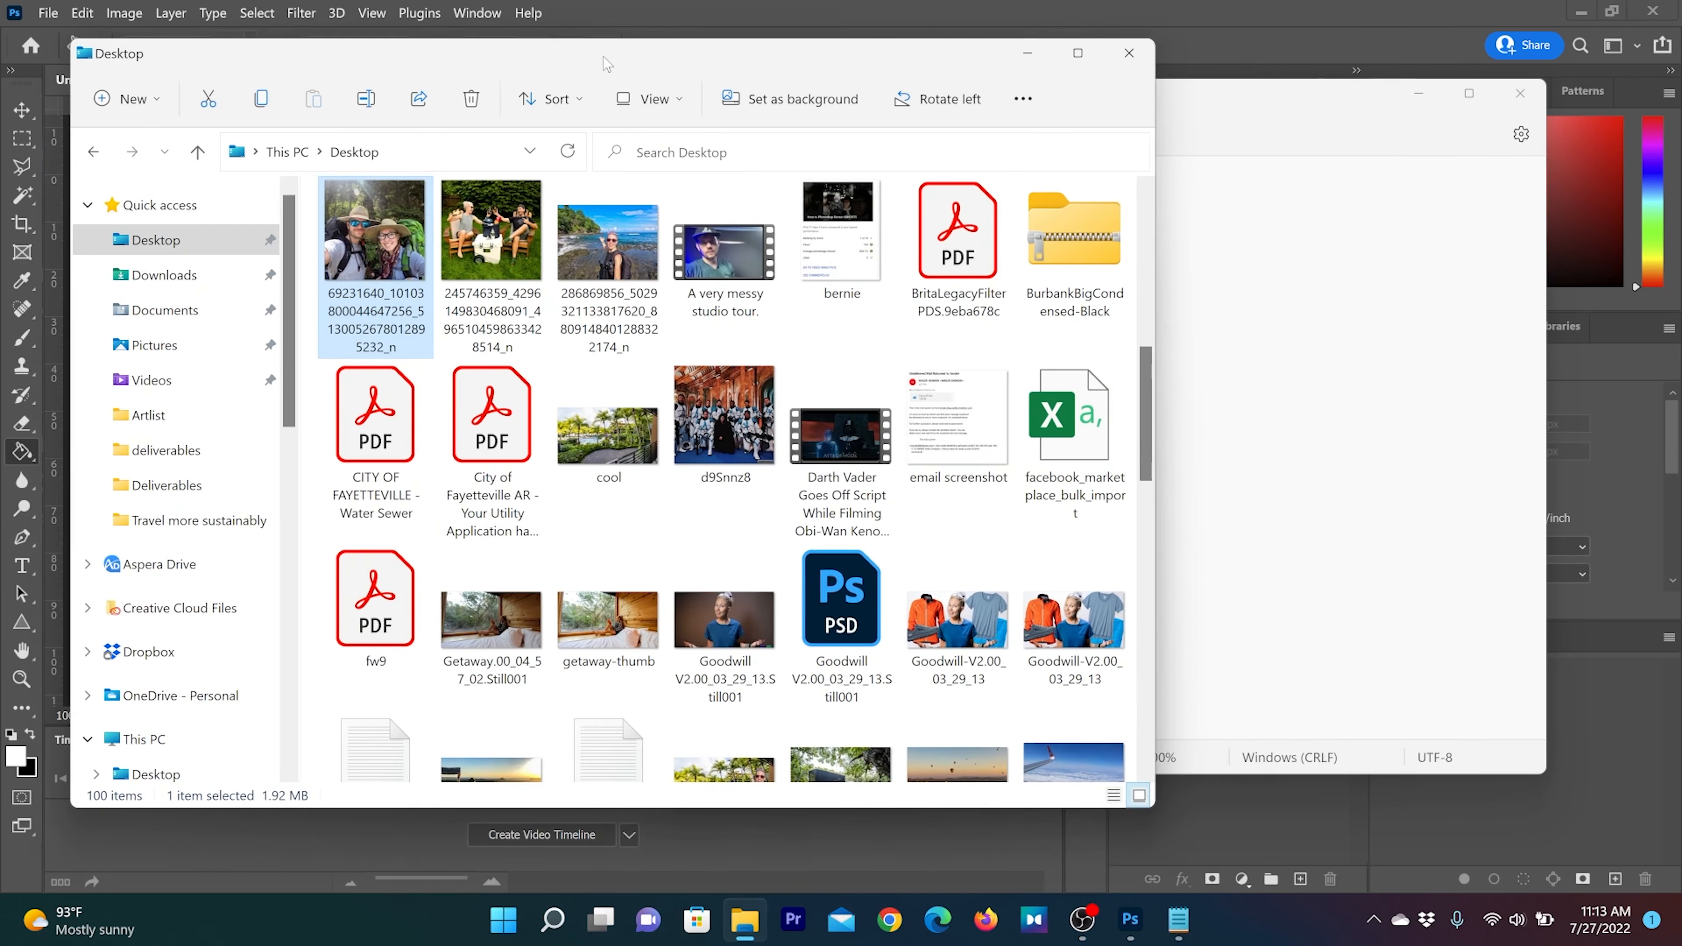
drag(603, 57, 591, 84)
scroll(403, 689, up, 3)
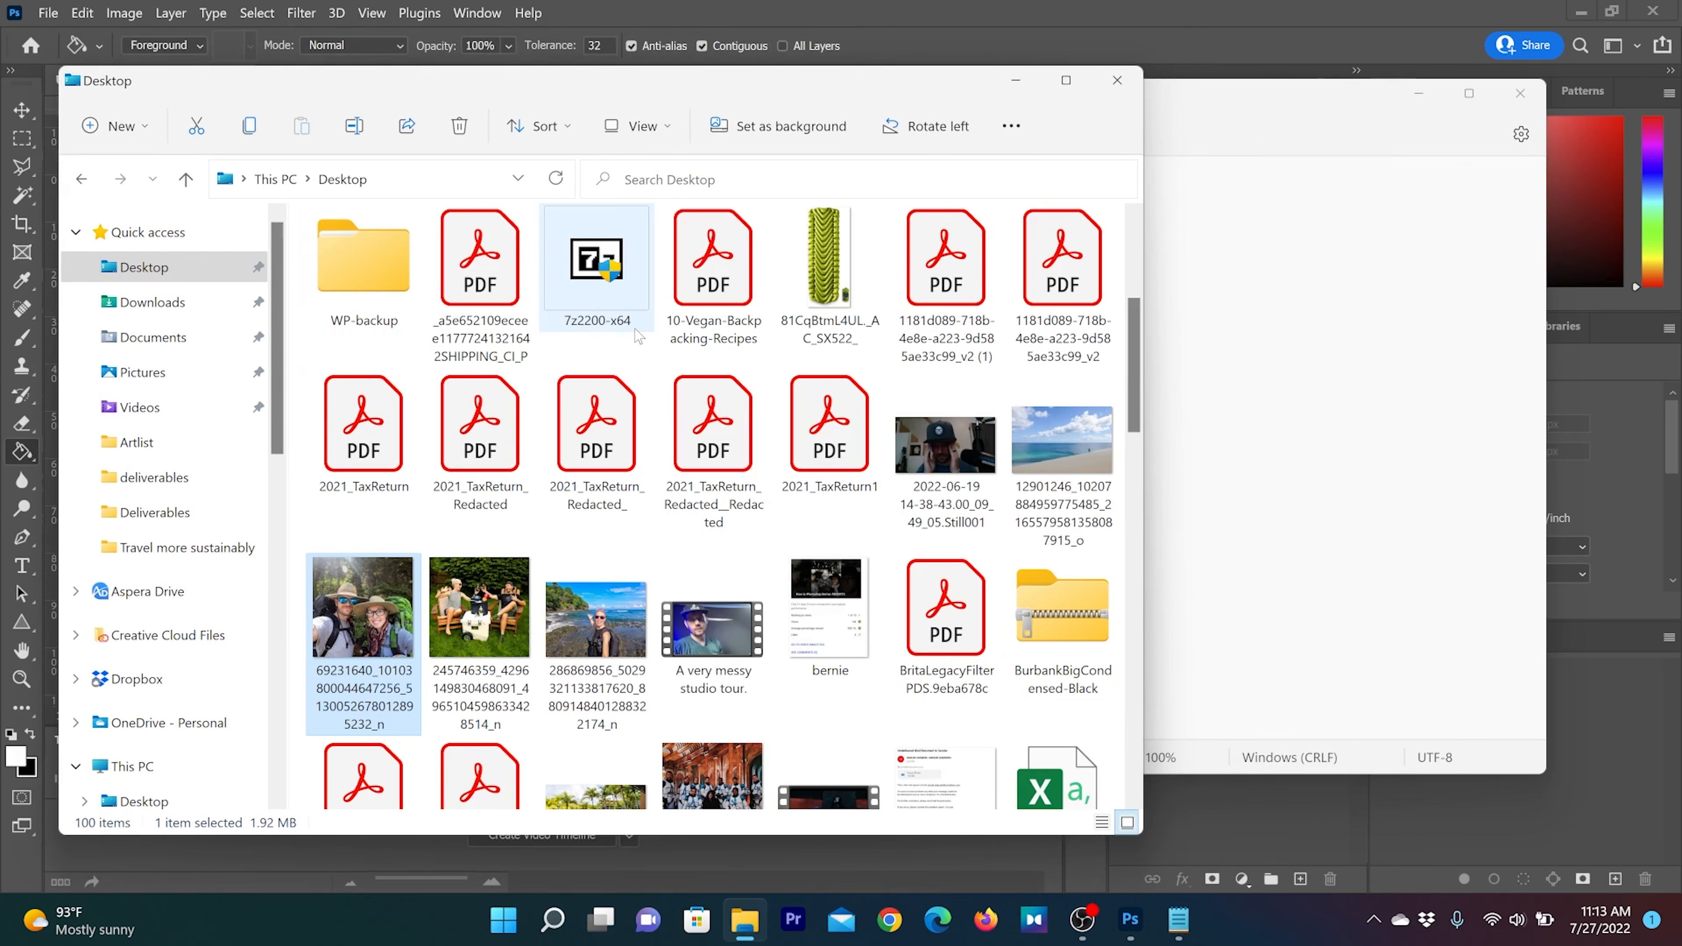
scroll(402, 692, down, 3)
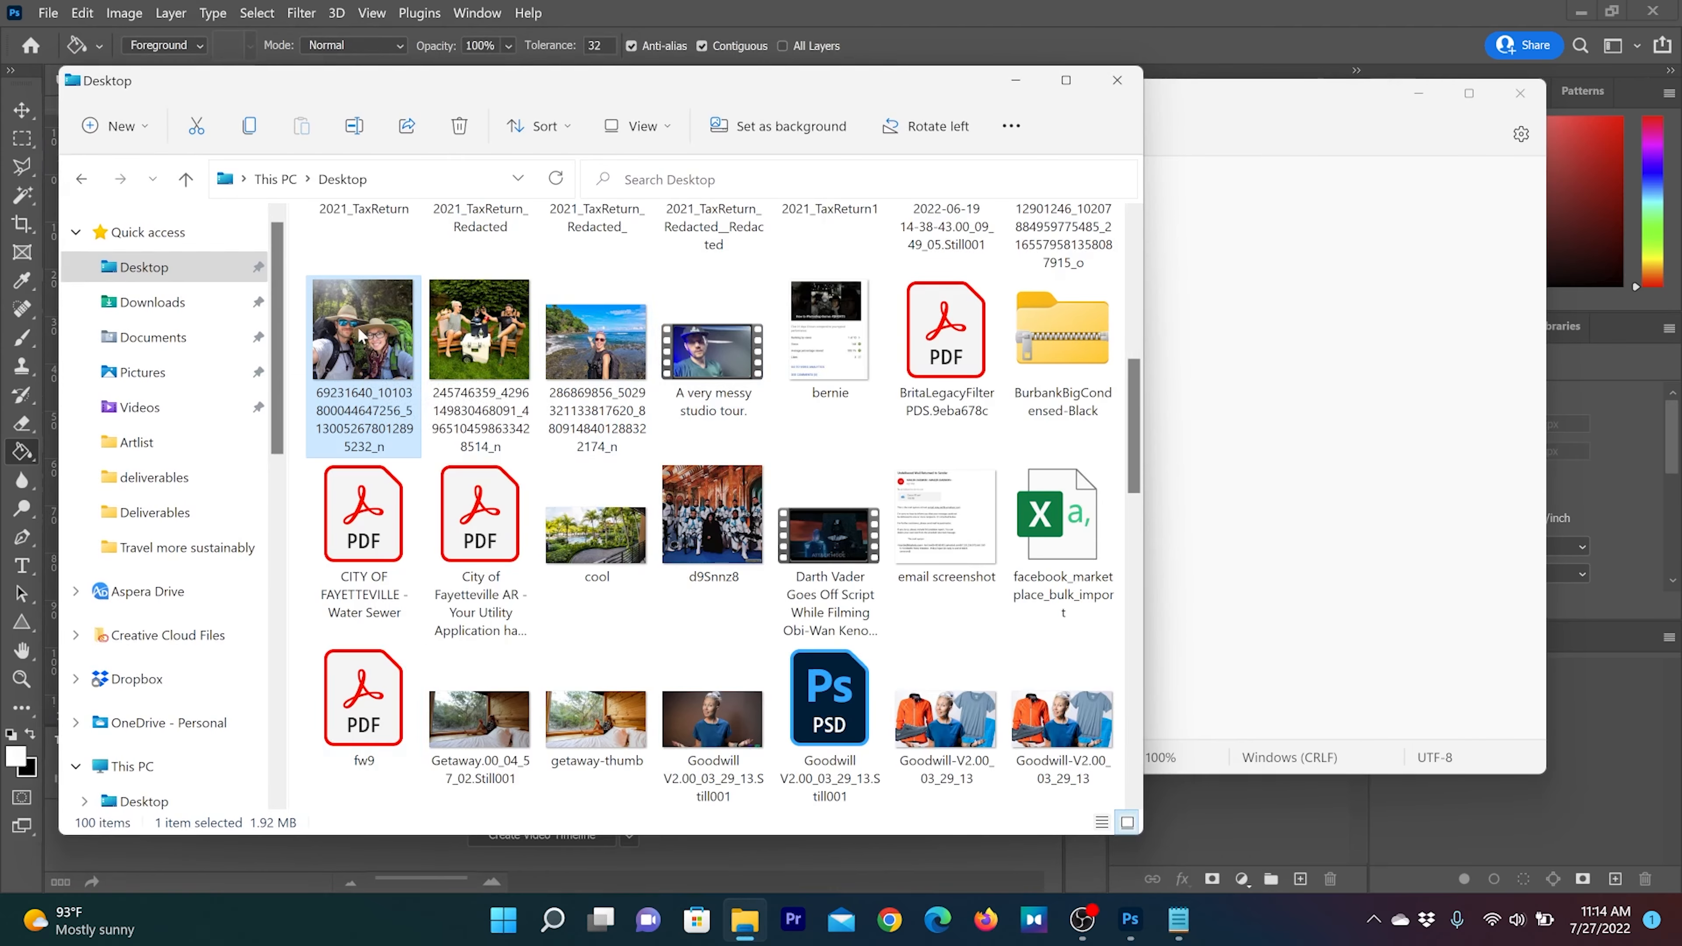
drag(360, 334, 1312, 417)
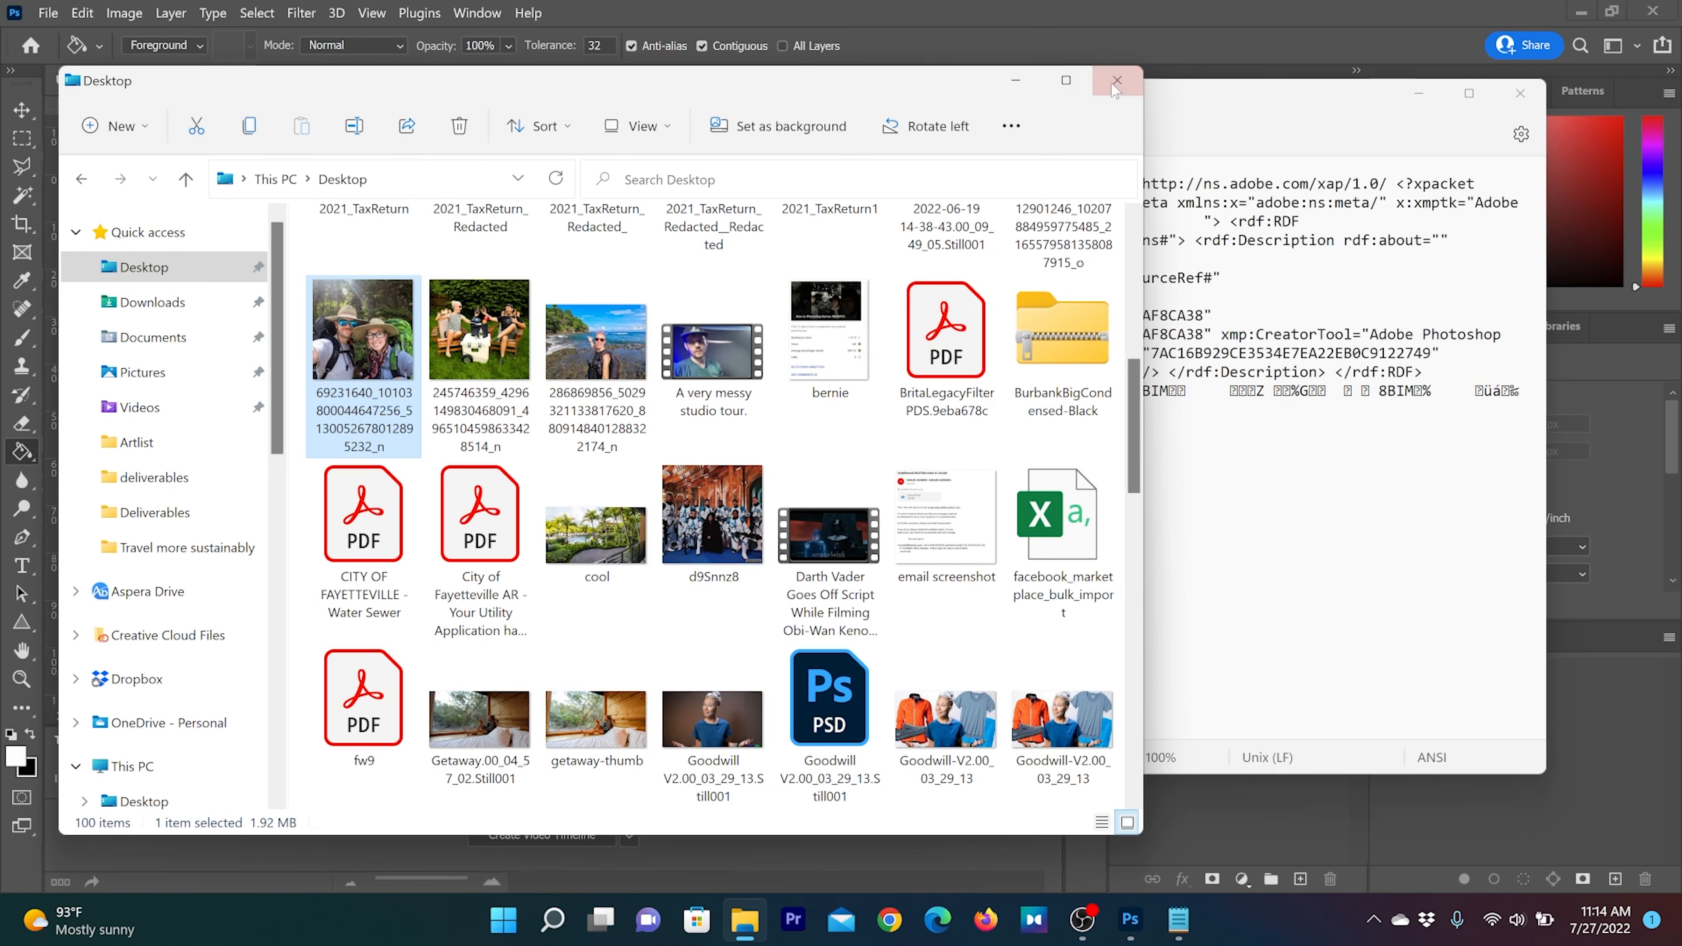
click(1115, 81)
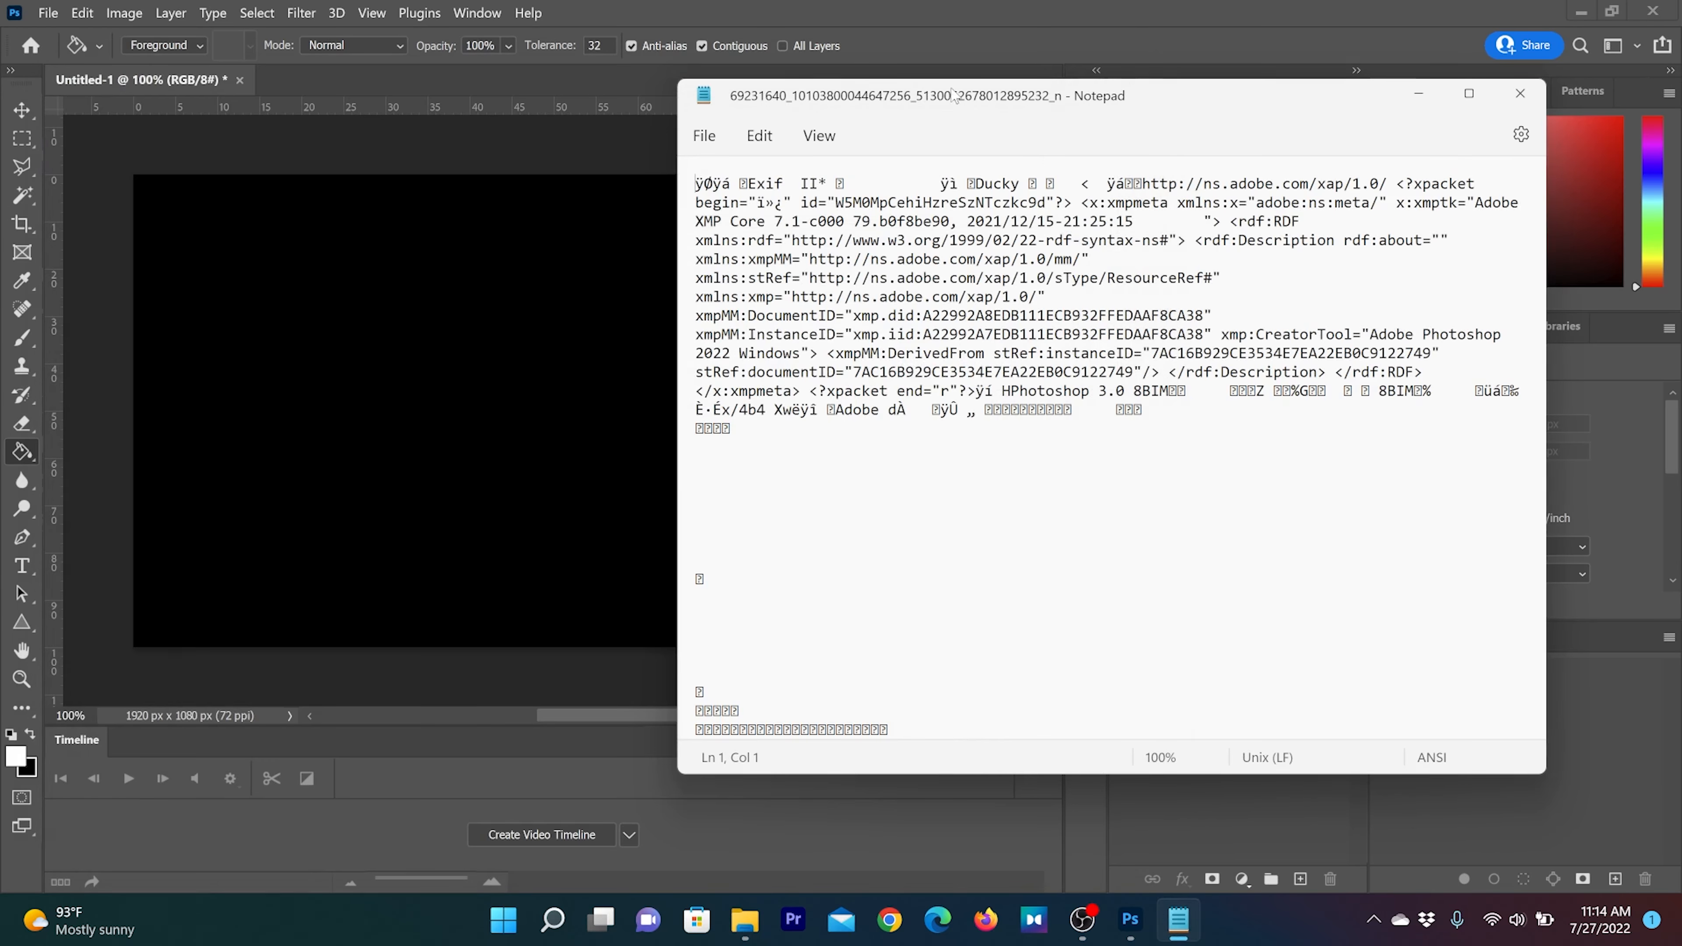
Examine the photo's raw text in Notepad, from the metadata header down through the garbled characters
drag(953, 95, 806, 55)
scroll(979, 468, down, 2)
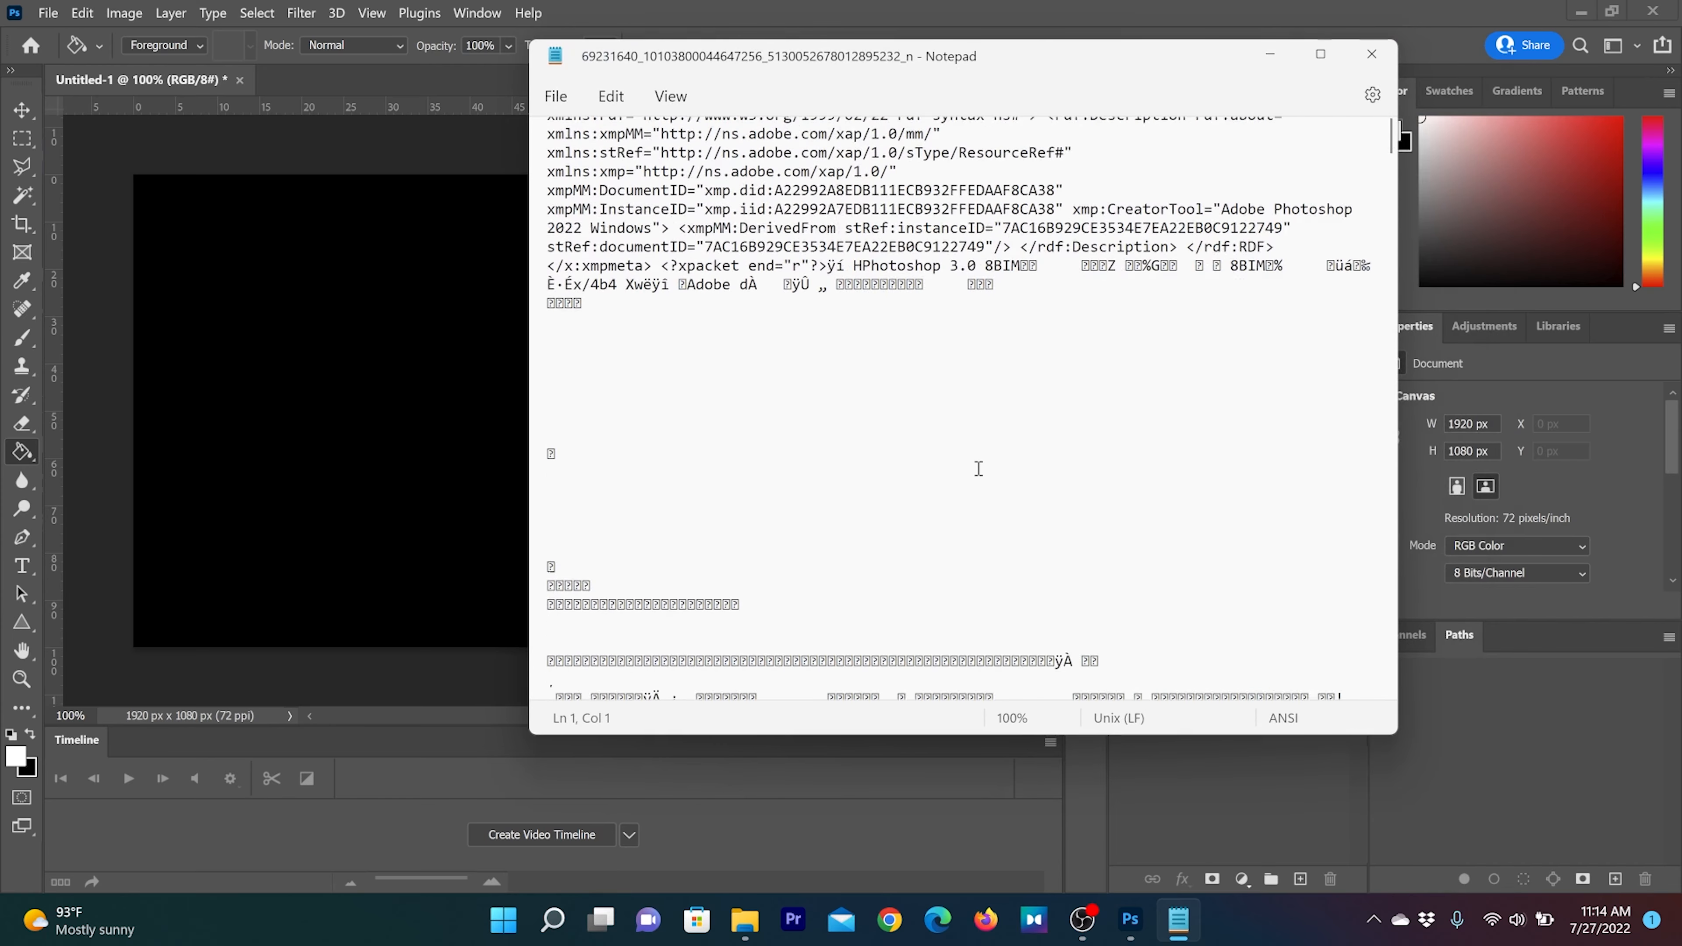
scroll(979, 469, down, 10)
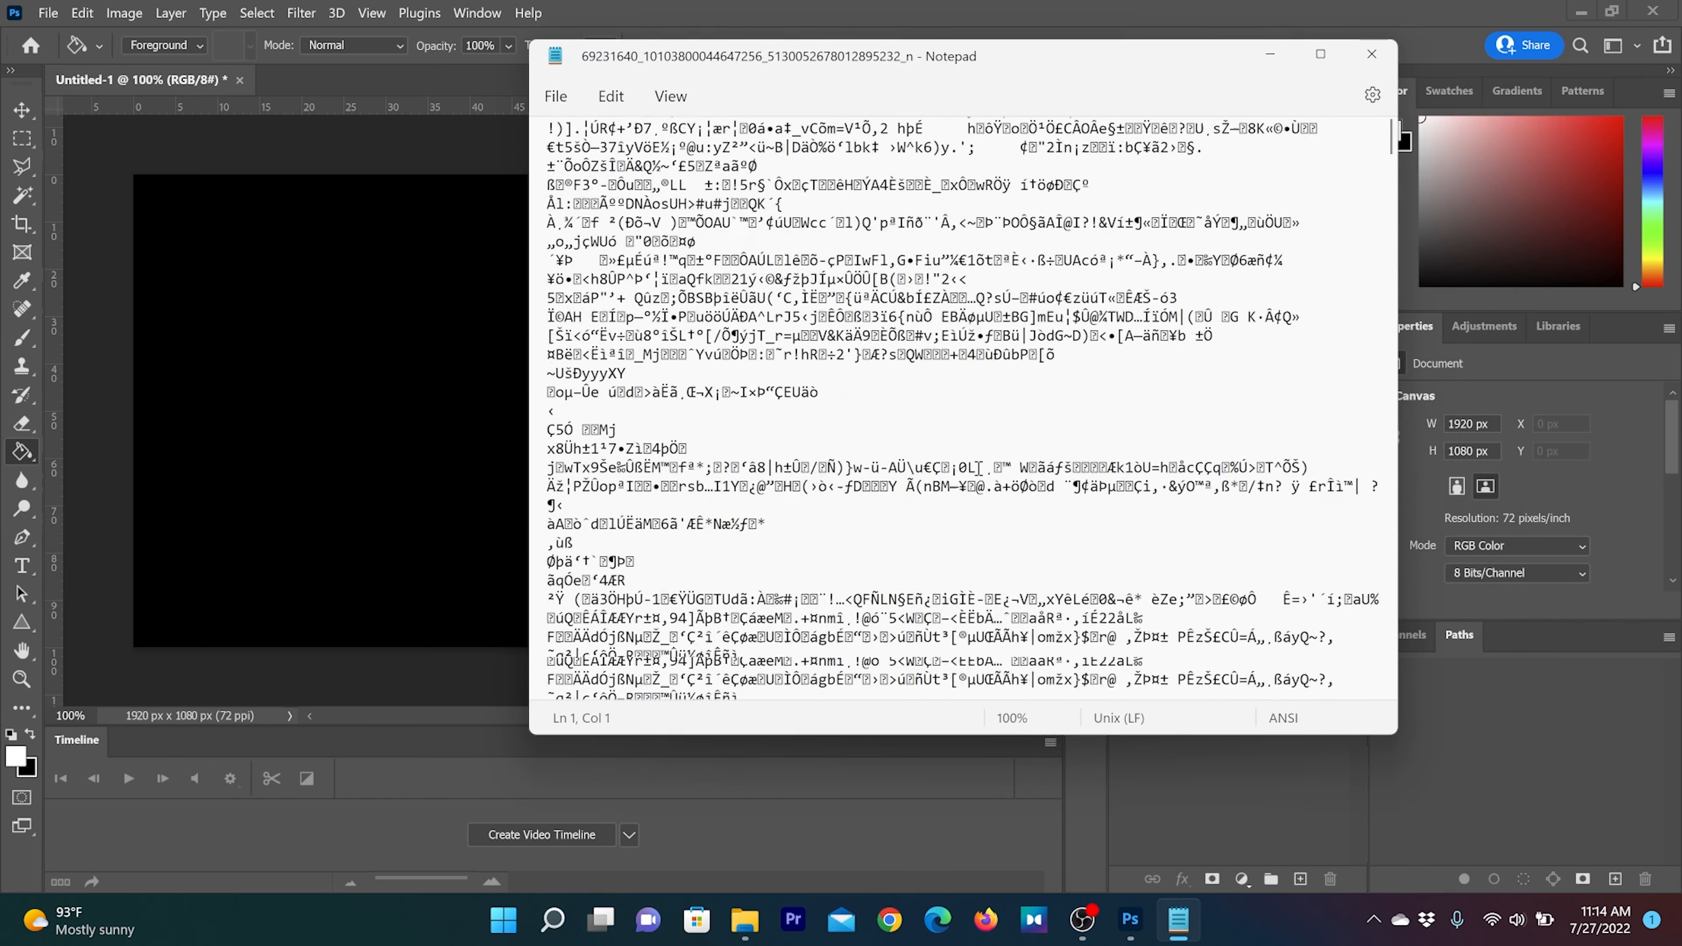
scroll(979, 468, down, 10)
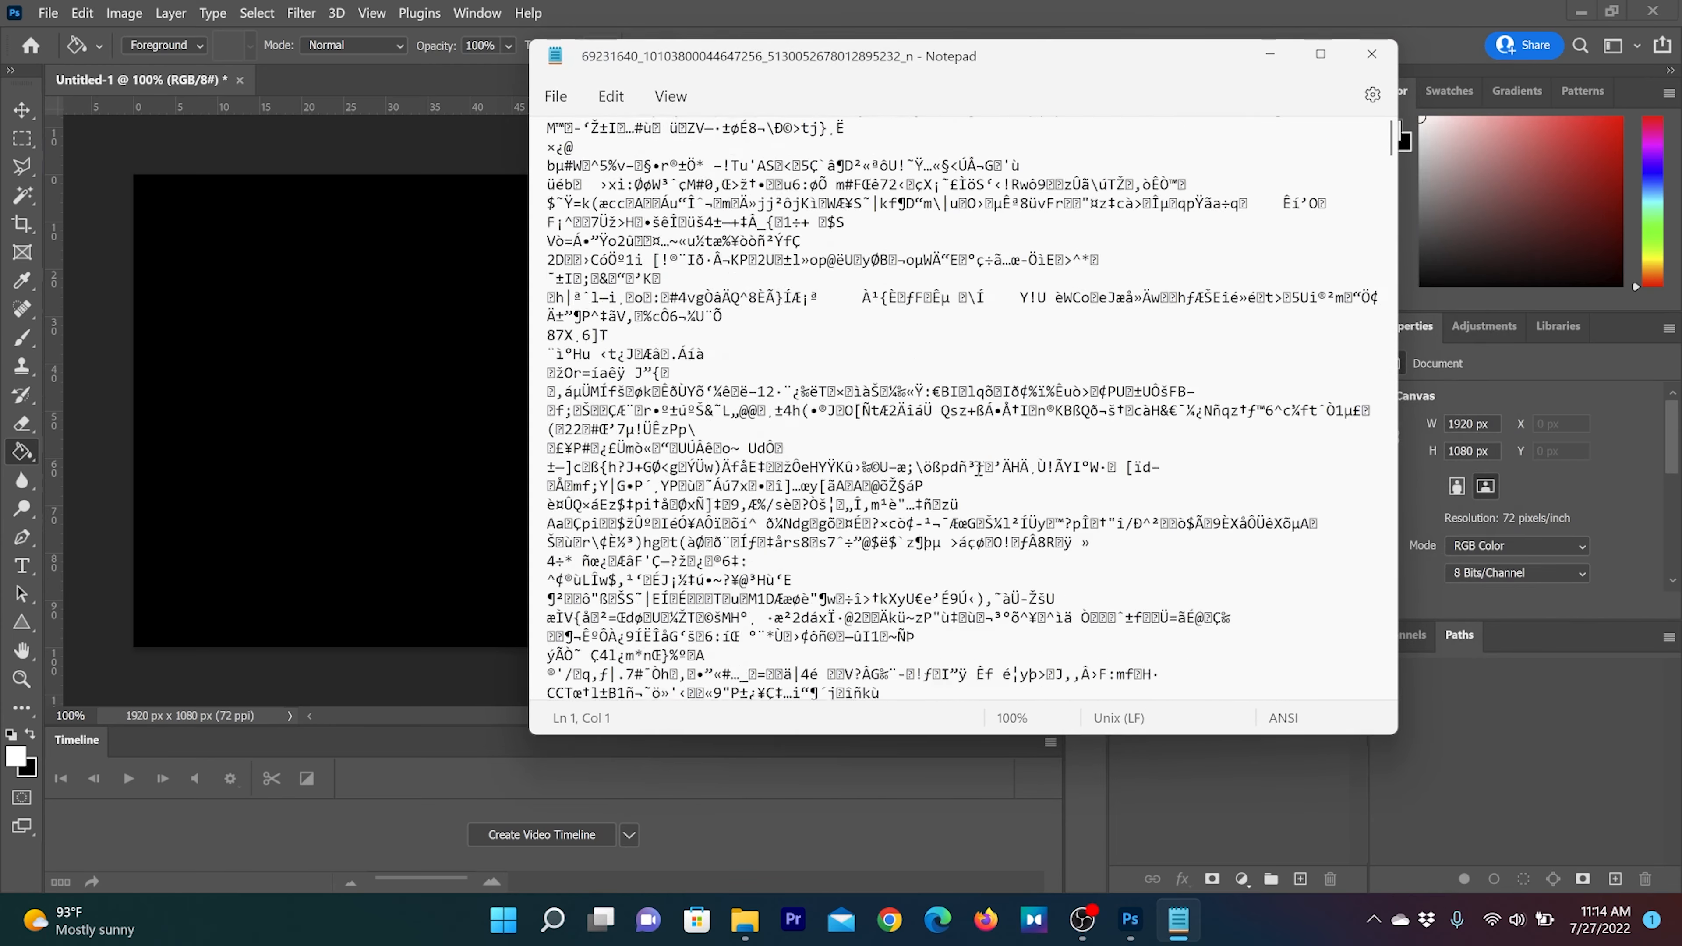
scroll(978, 468, down, 10)
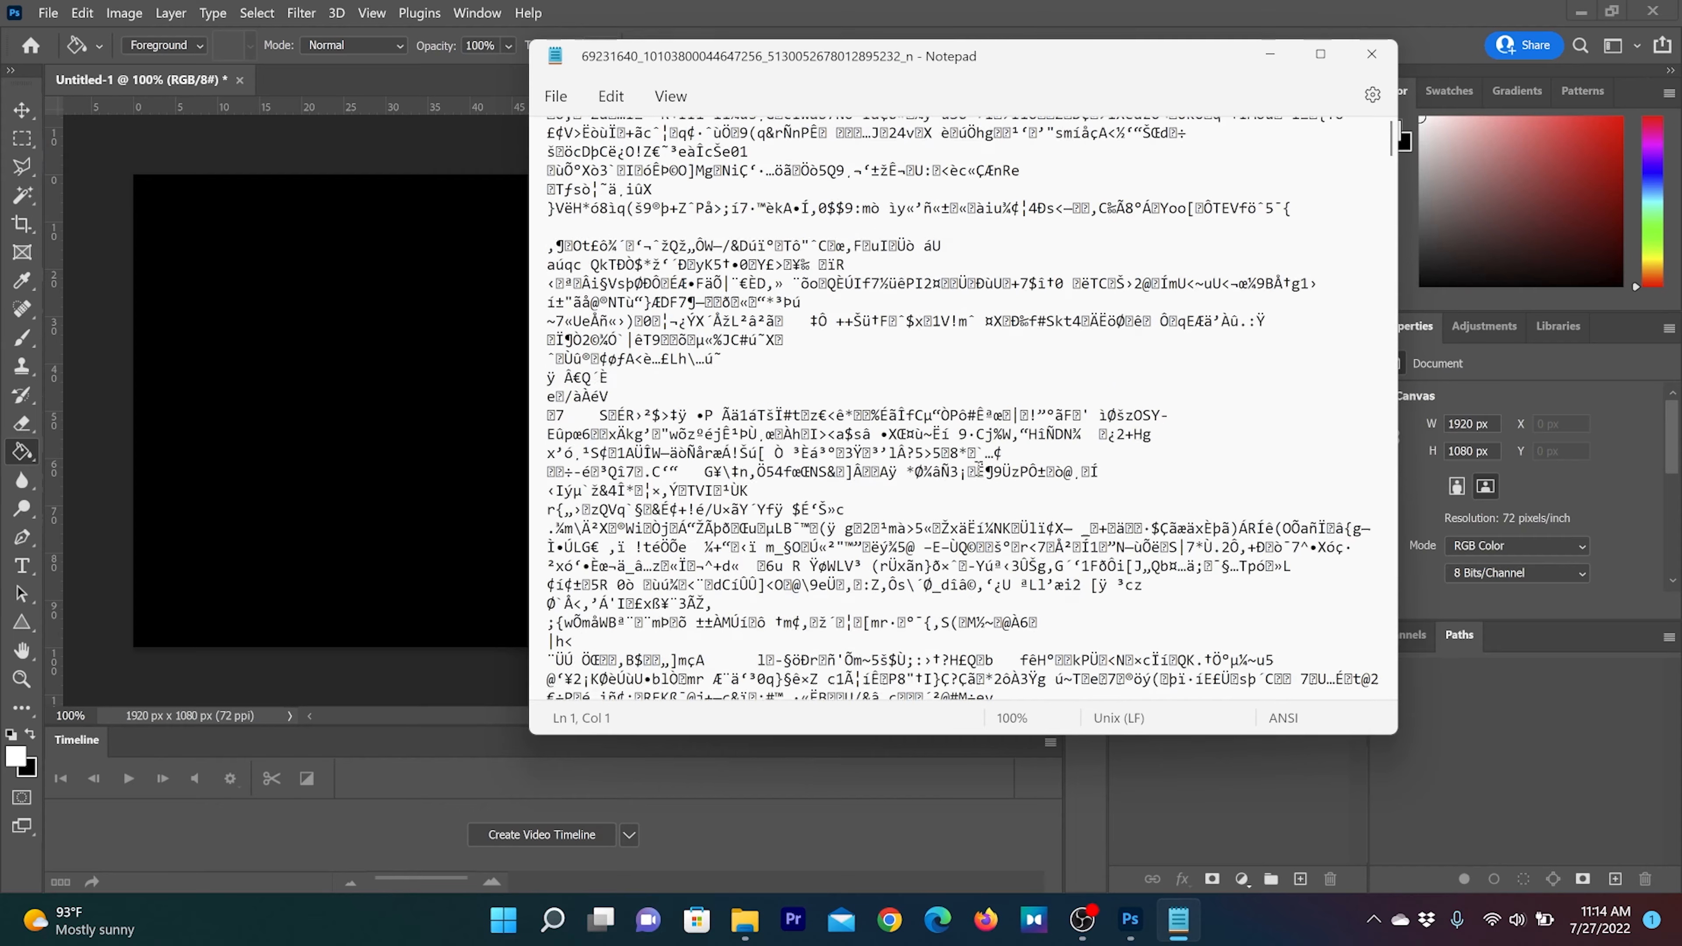
scroll(979, 468, down, 10)
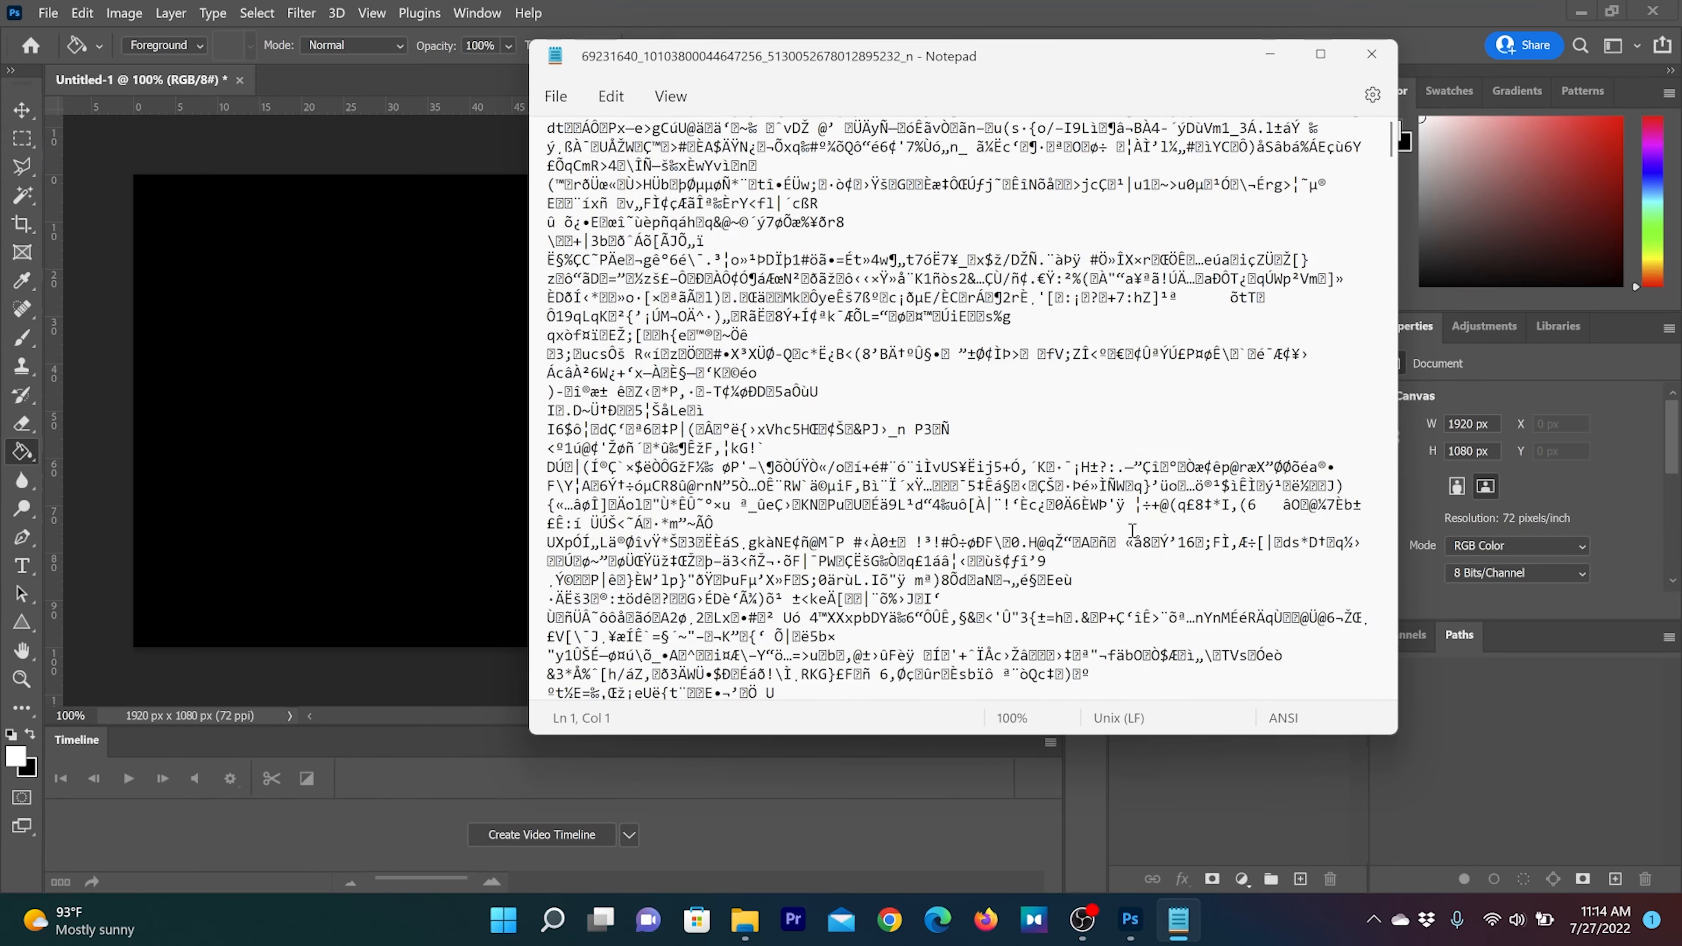
scroll(1132, 530, down, 3)
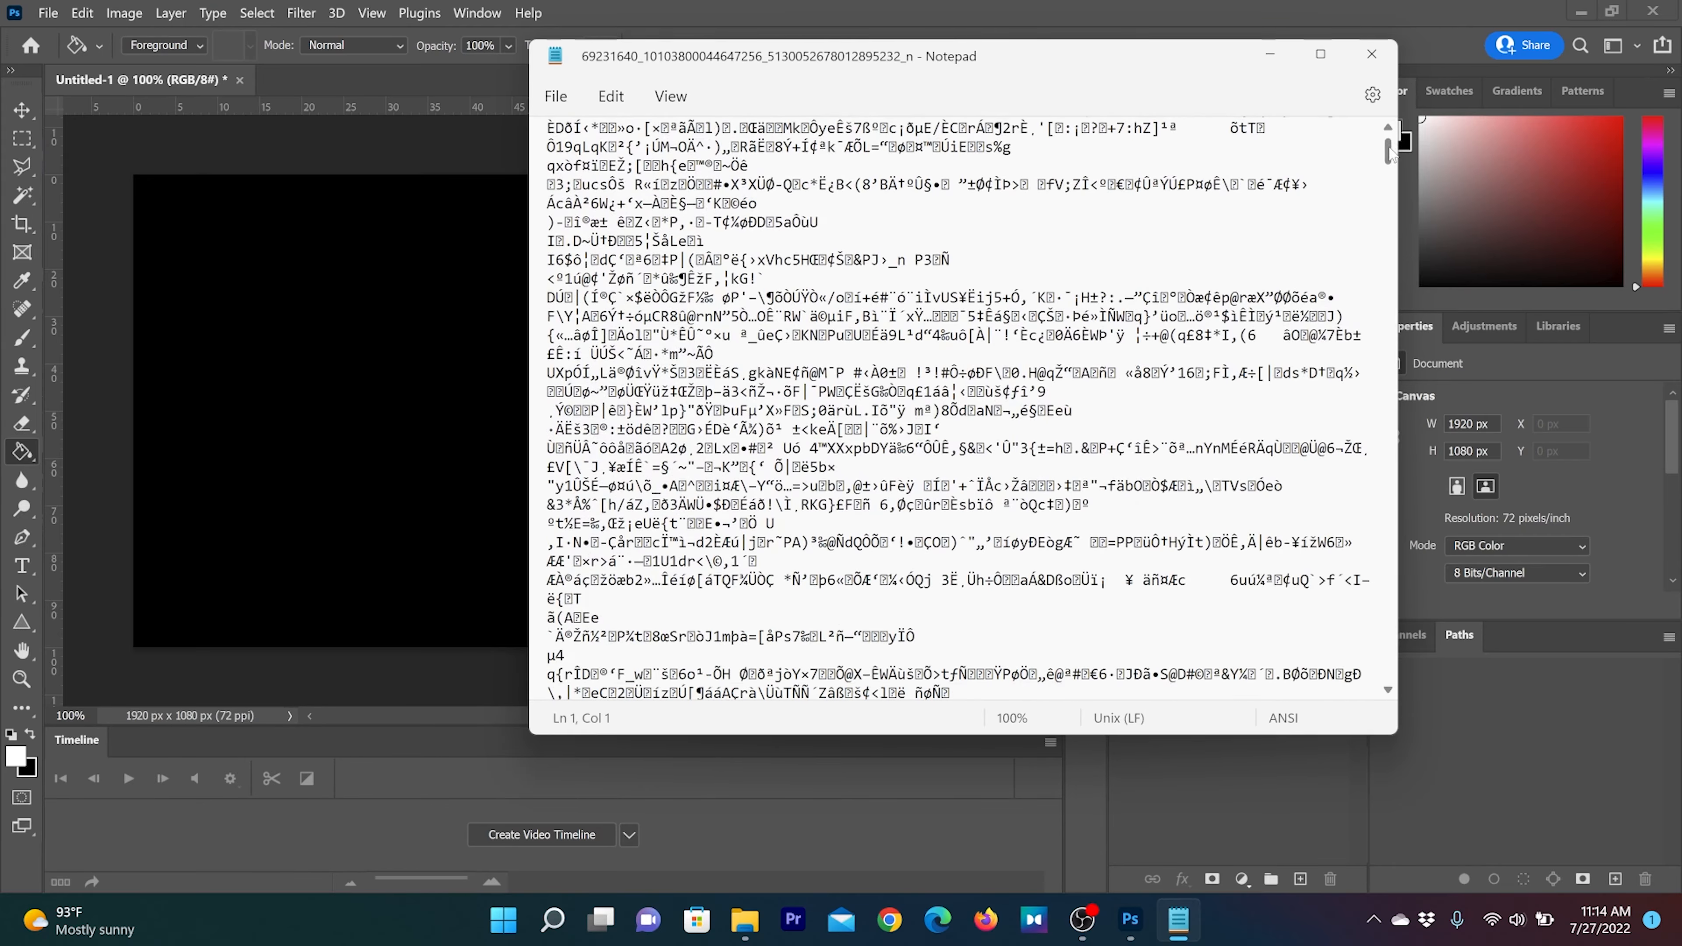
drag(1390, 147, 1428, 81)
scroll(1136, 484, down, 2)
scroll(1133, 481, up, 2)
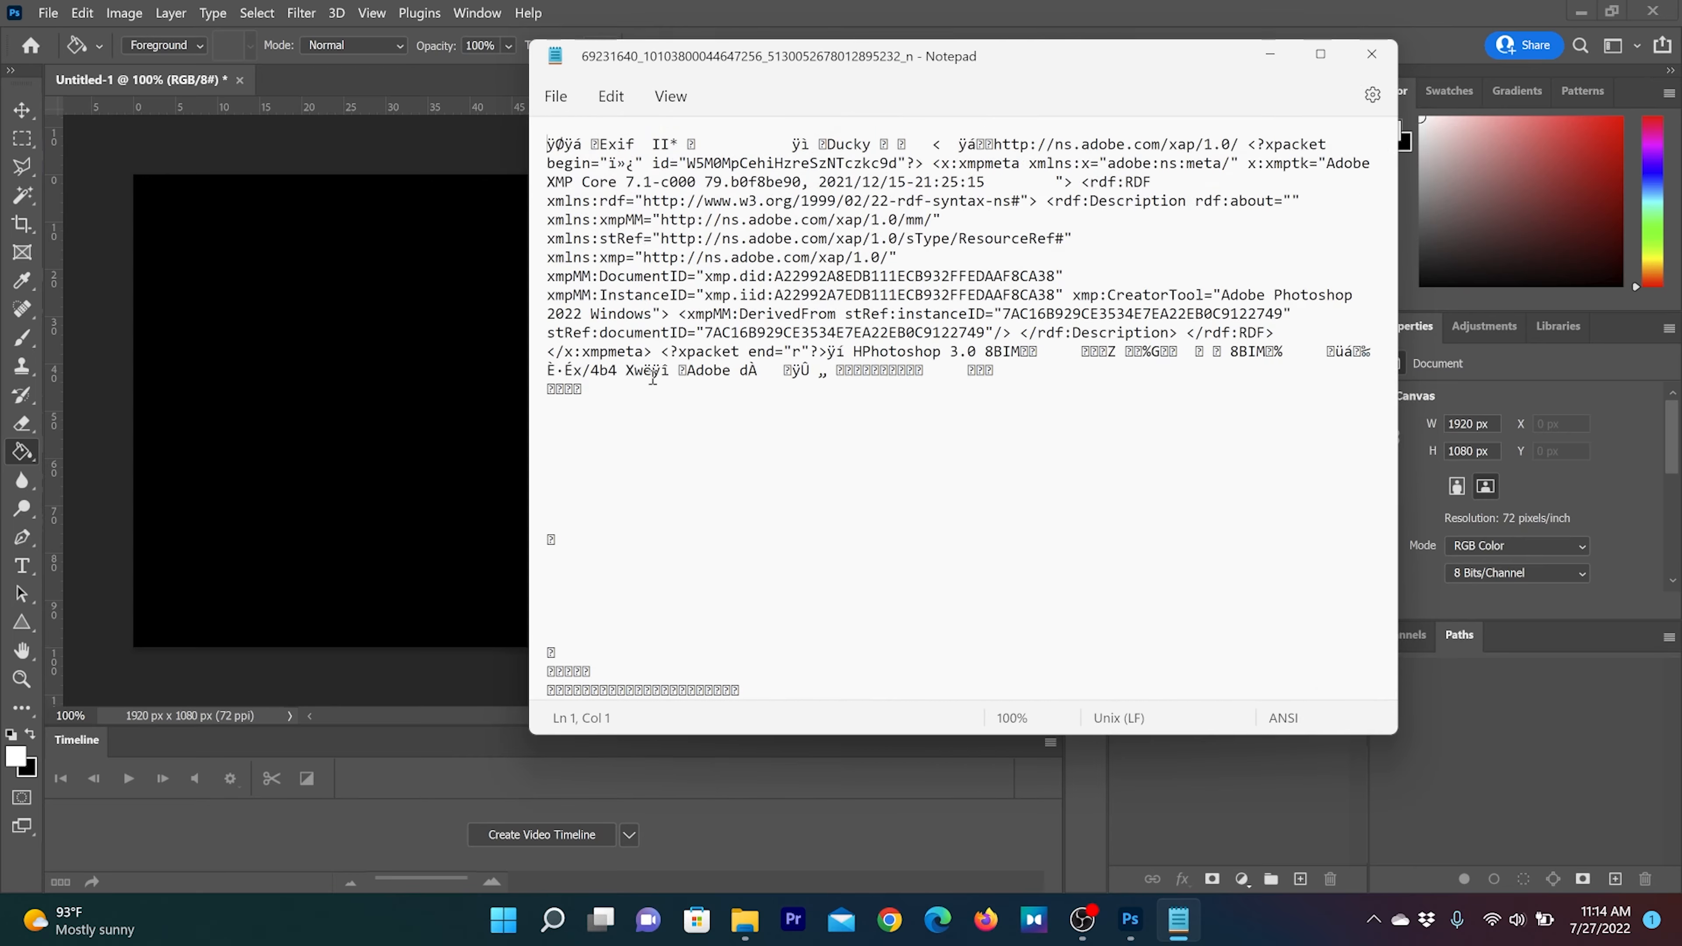
Copy a long block of the garbled characters below the metadata header and switch back to Photoshop
scroll(648, 555, down, 6)
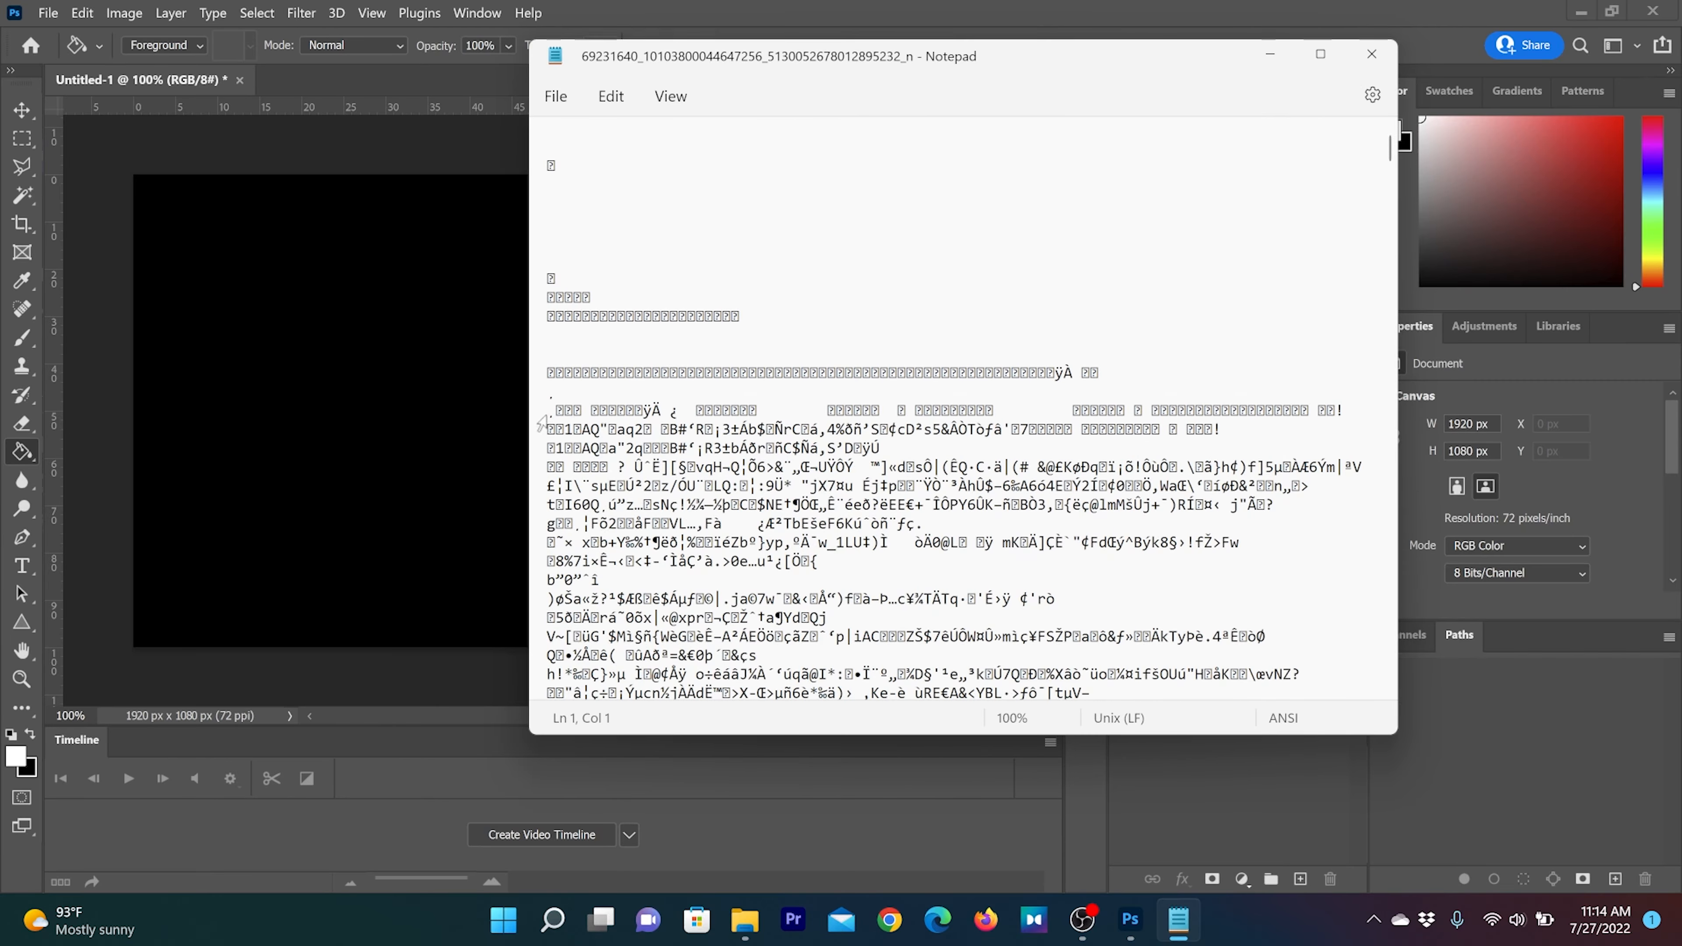
click(549, 414)
drag(549, 414, 1343, 695)
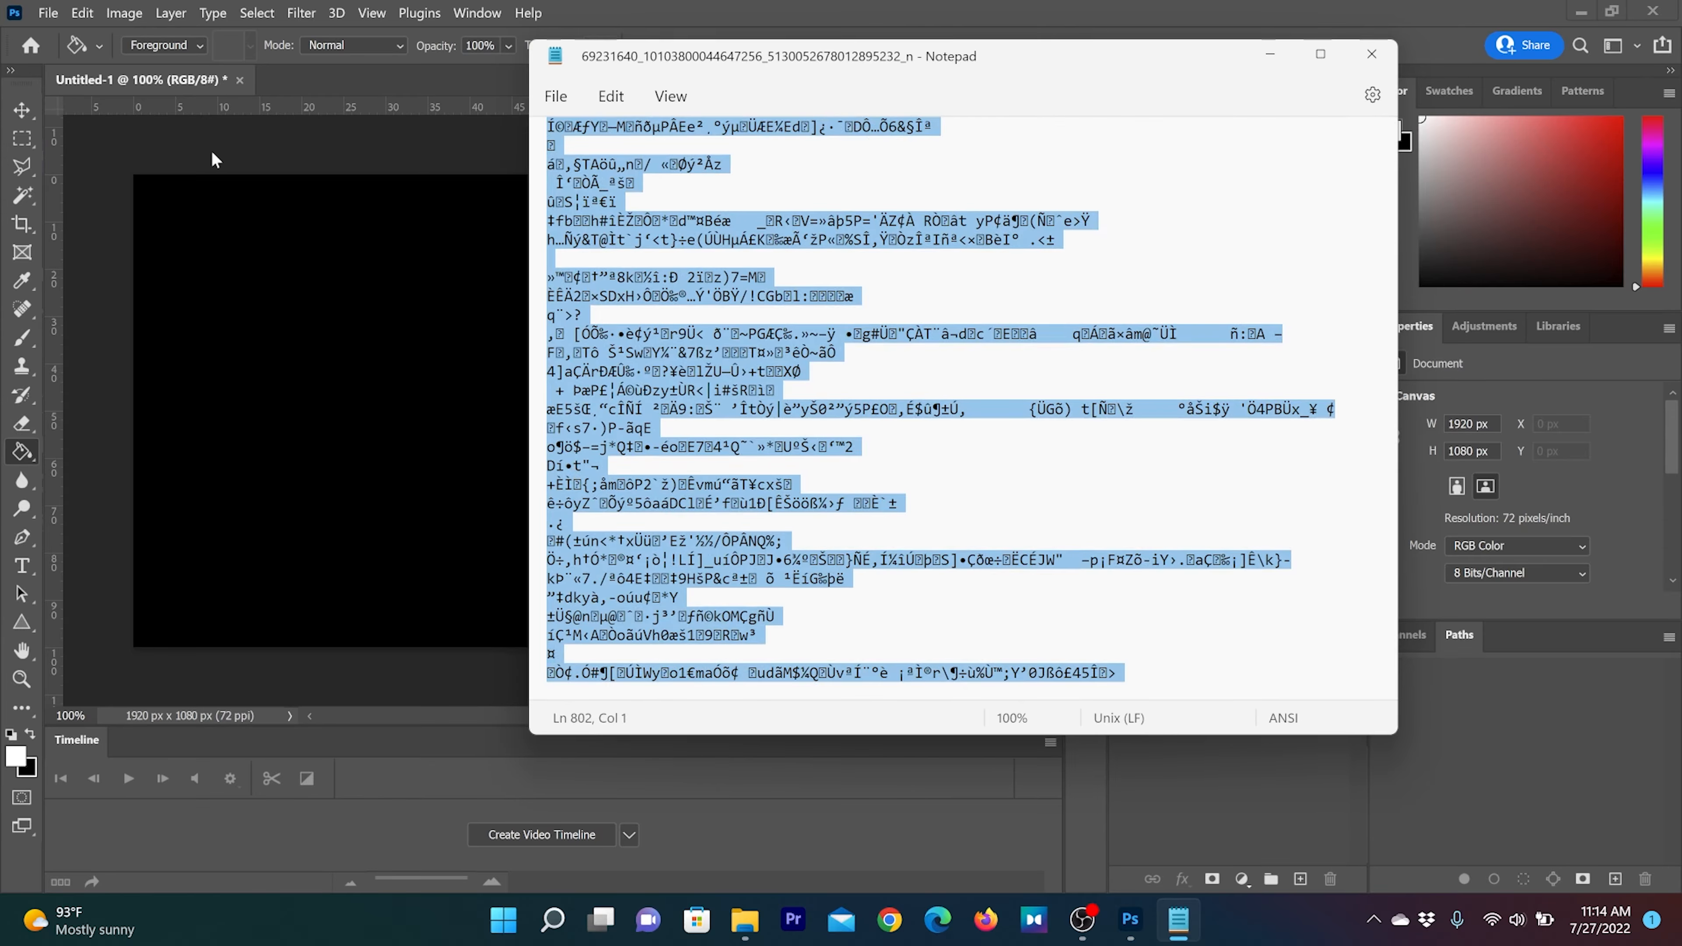
click(748, 27)
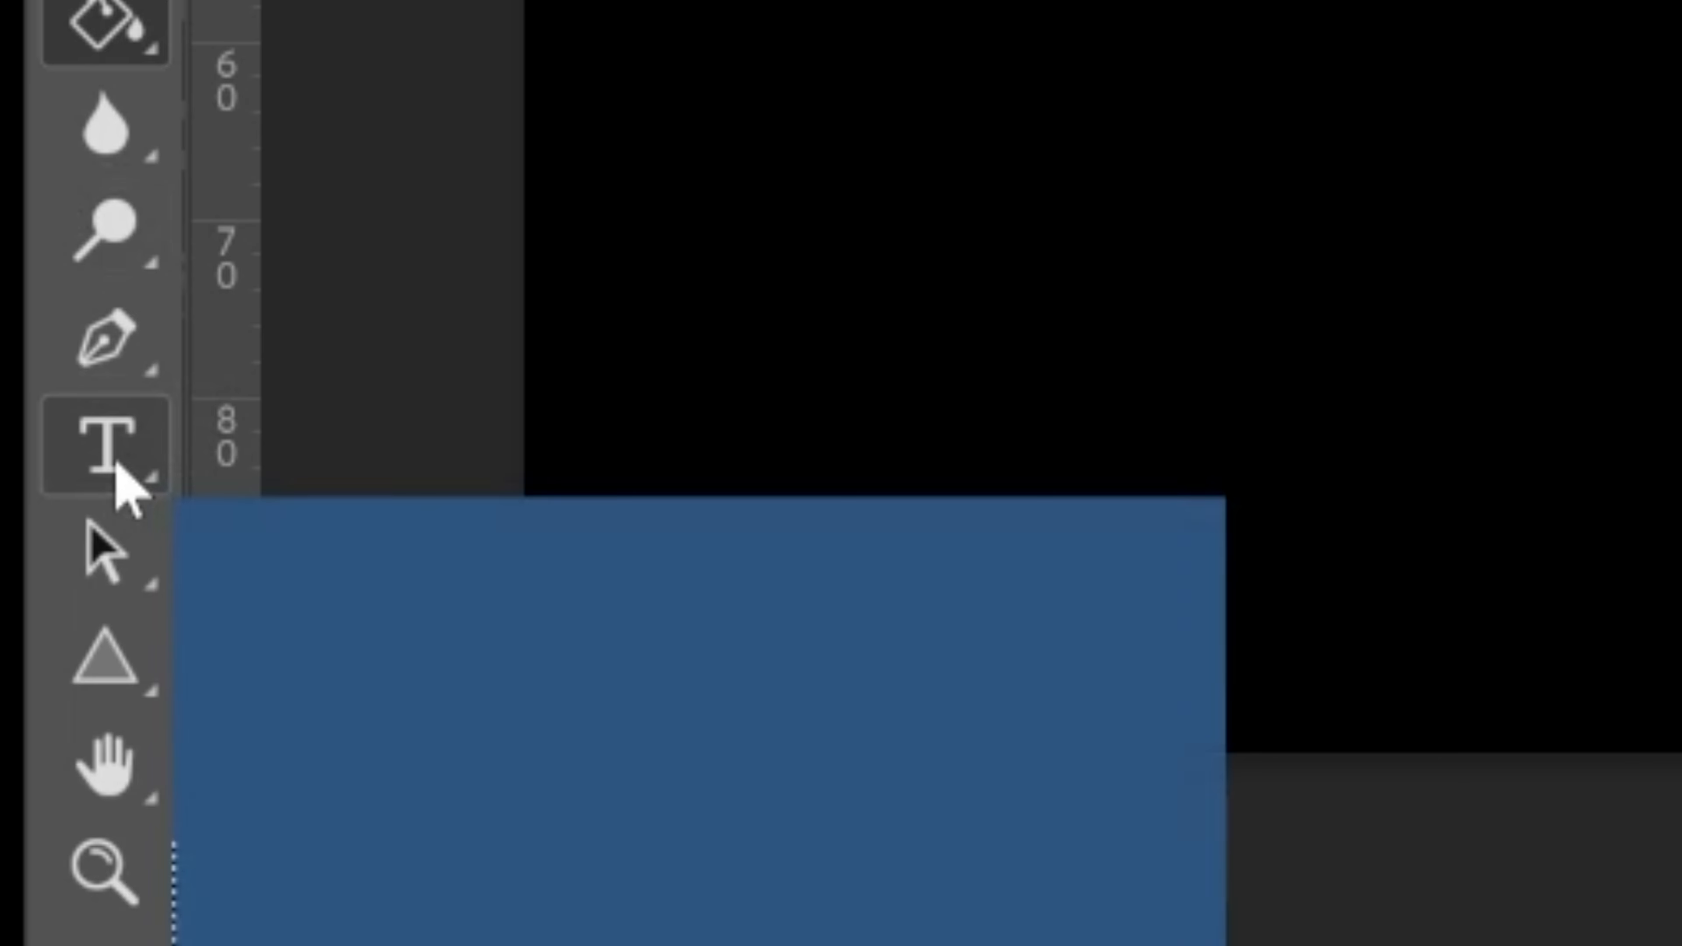
Create a text box covering the whole black canvas with the Vertical Type Tool
right_click(118, 466)
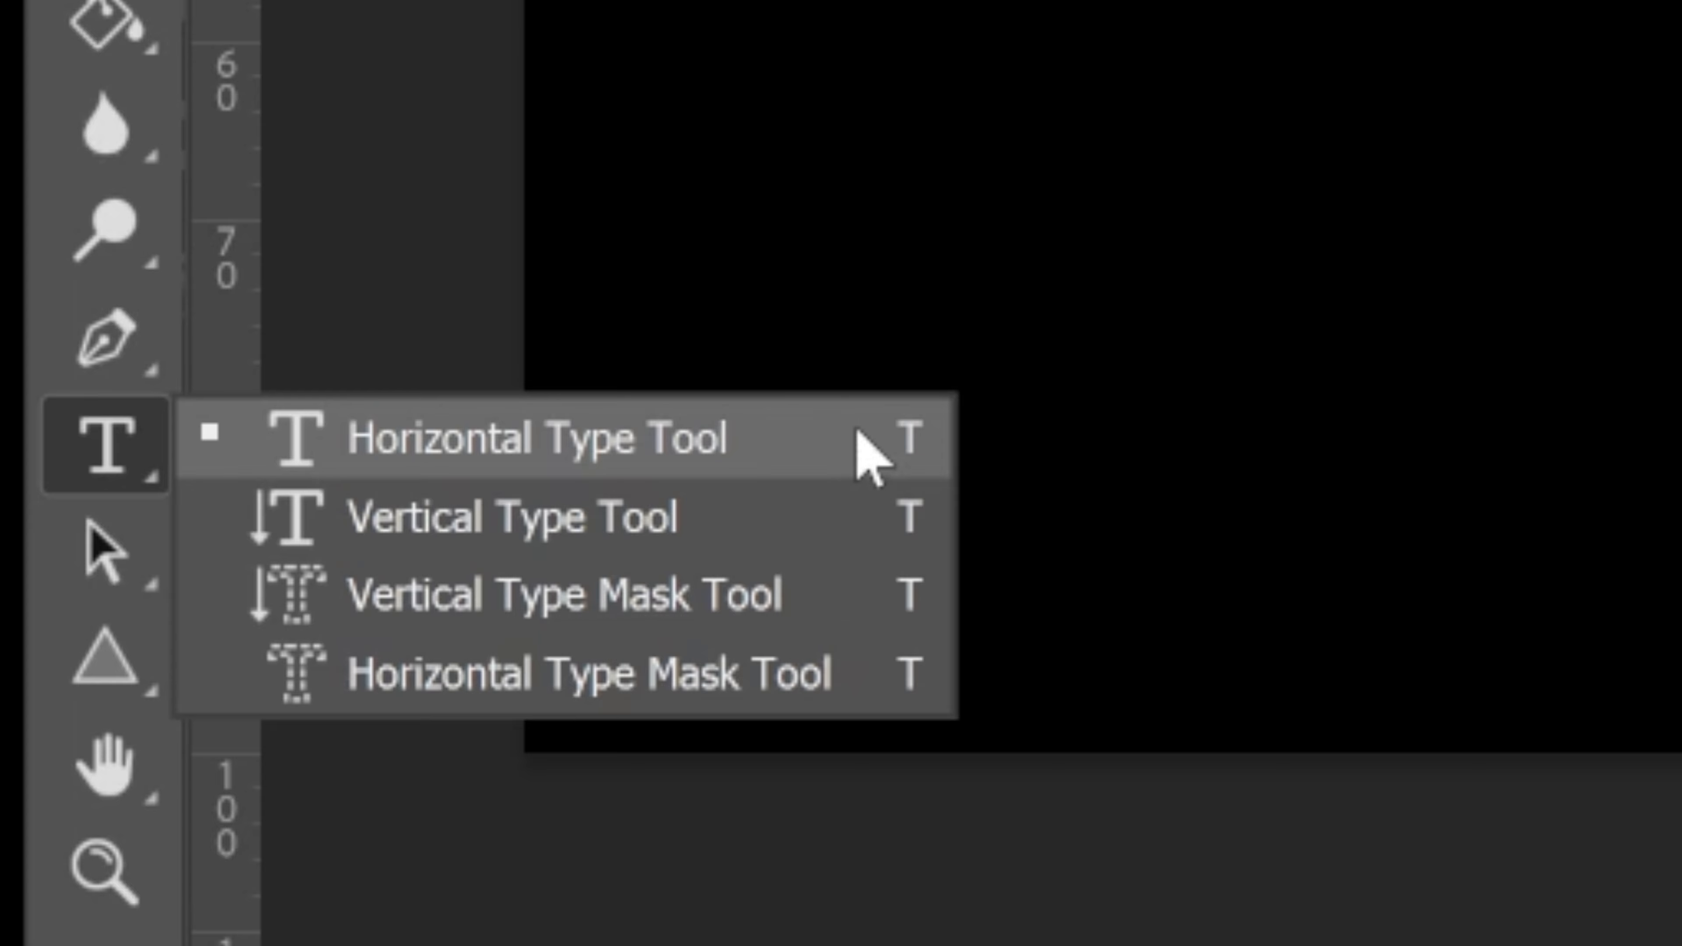
click(499, 527)
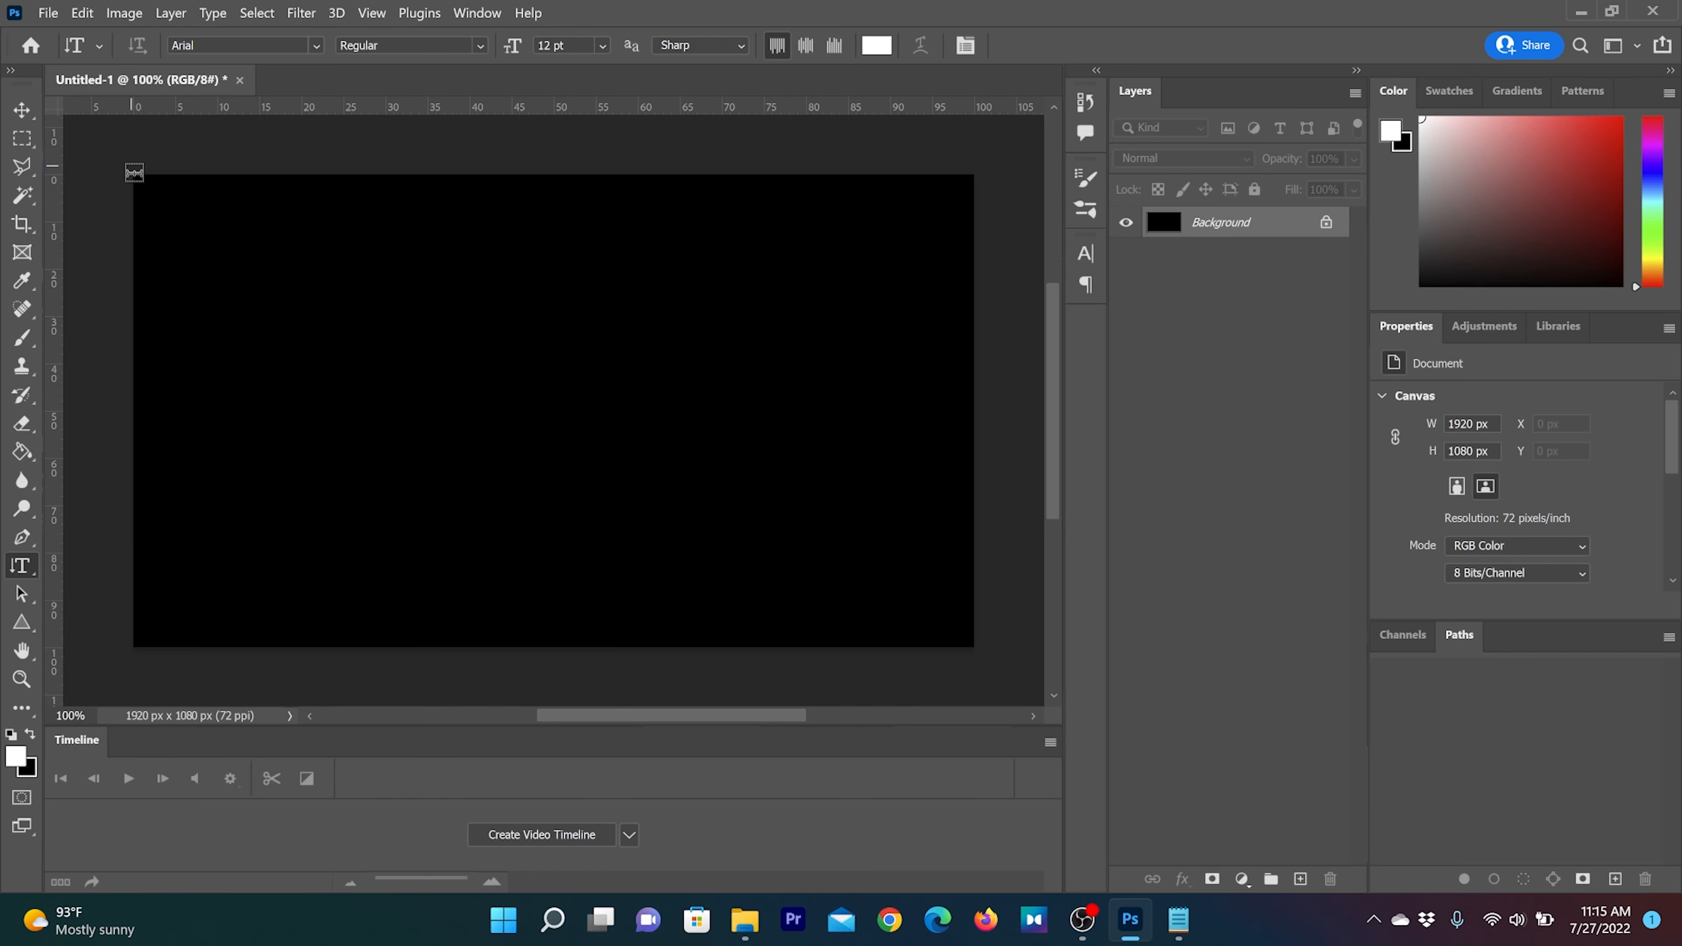
drag(135, 173, 974, 648)
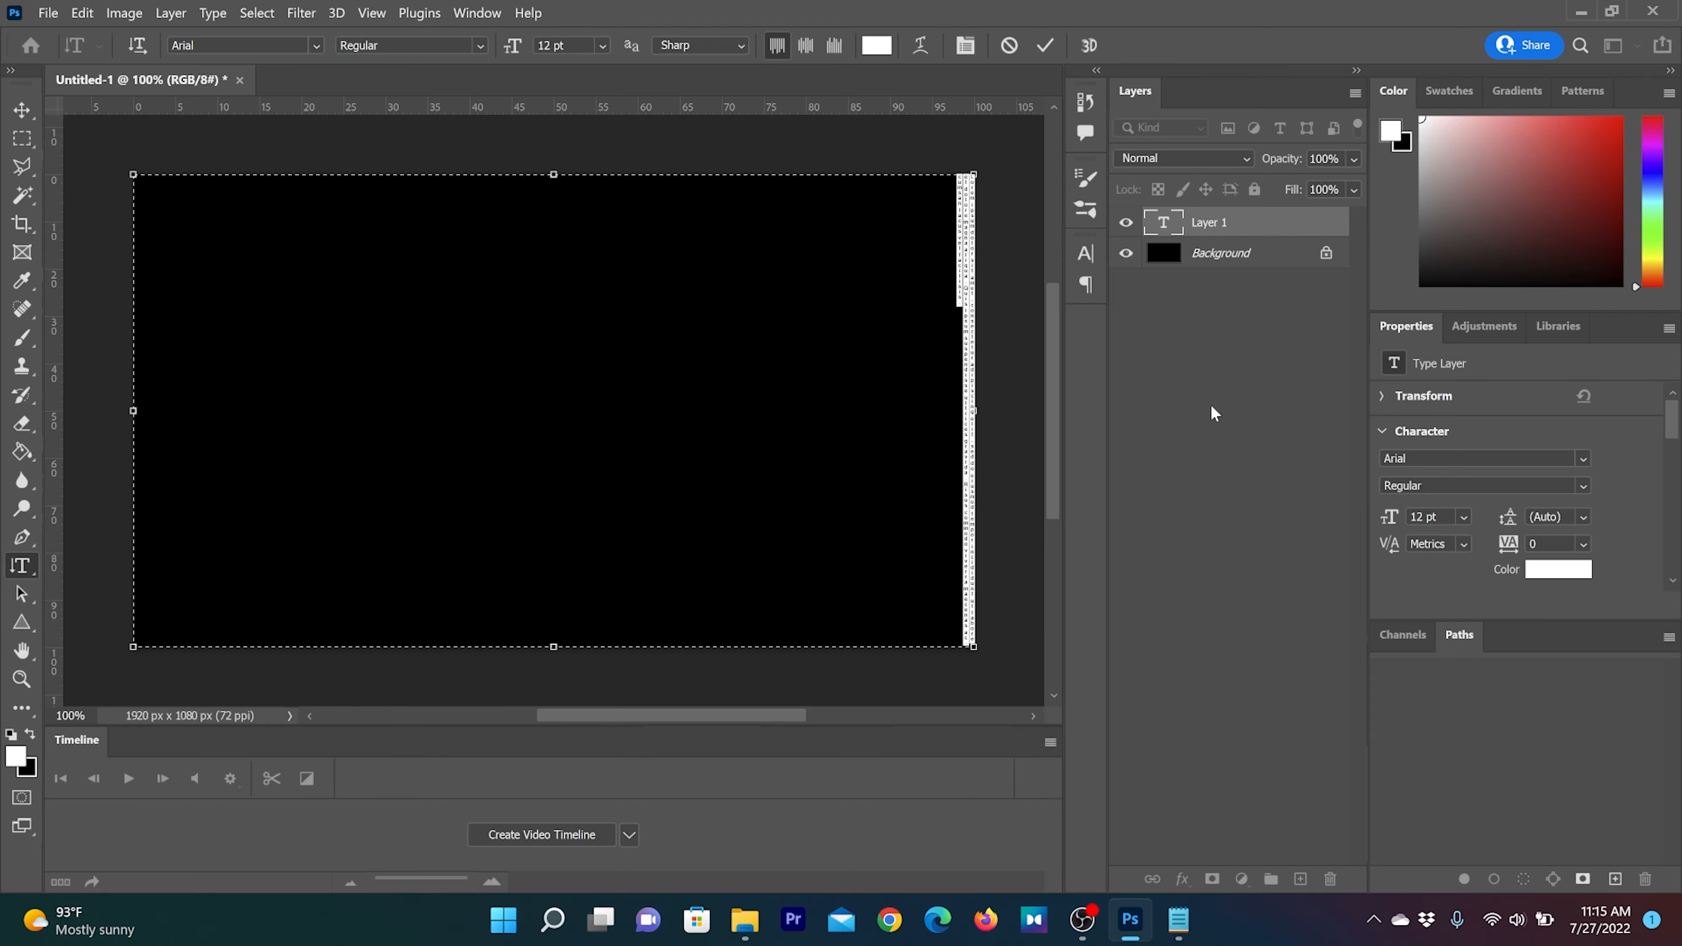
Paste the copied characters into the vertical text box and delete the sparse columns at the canvas's right edge
key(ctrl+v)
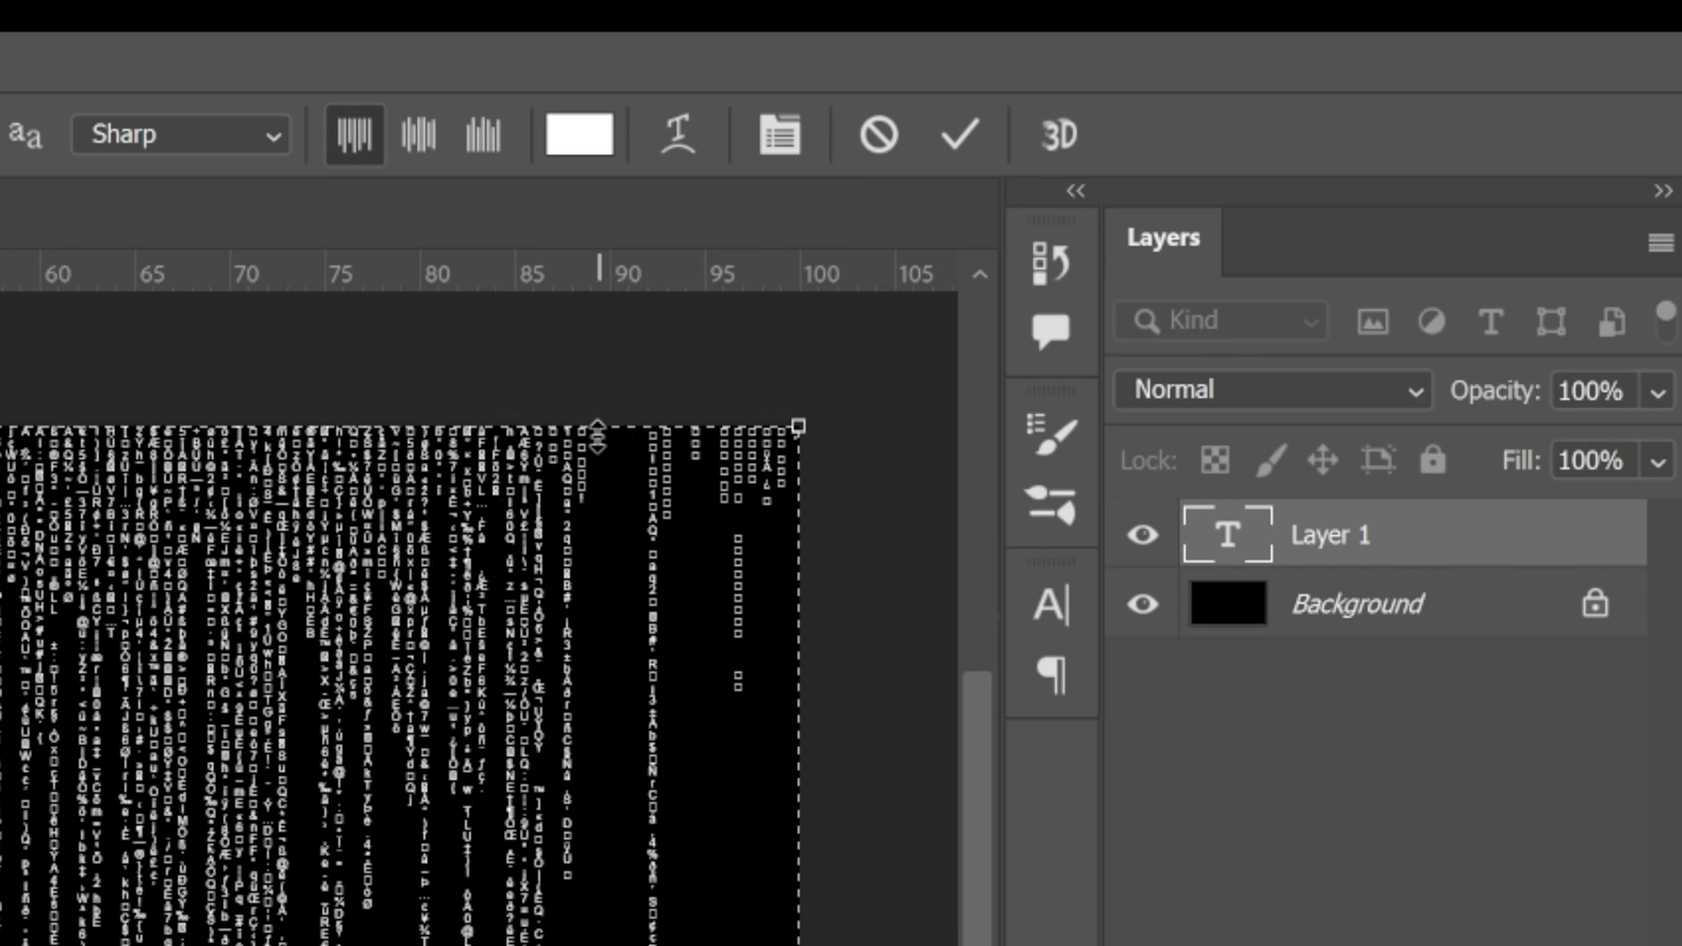
drag(600, 456, 800, 443)
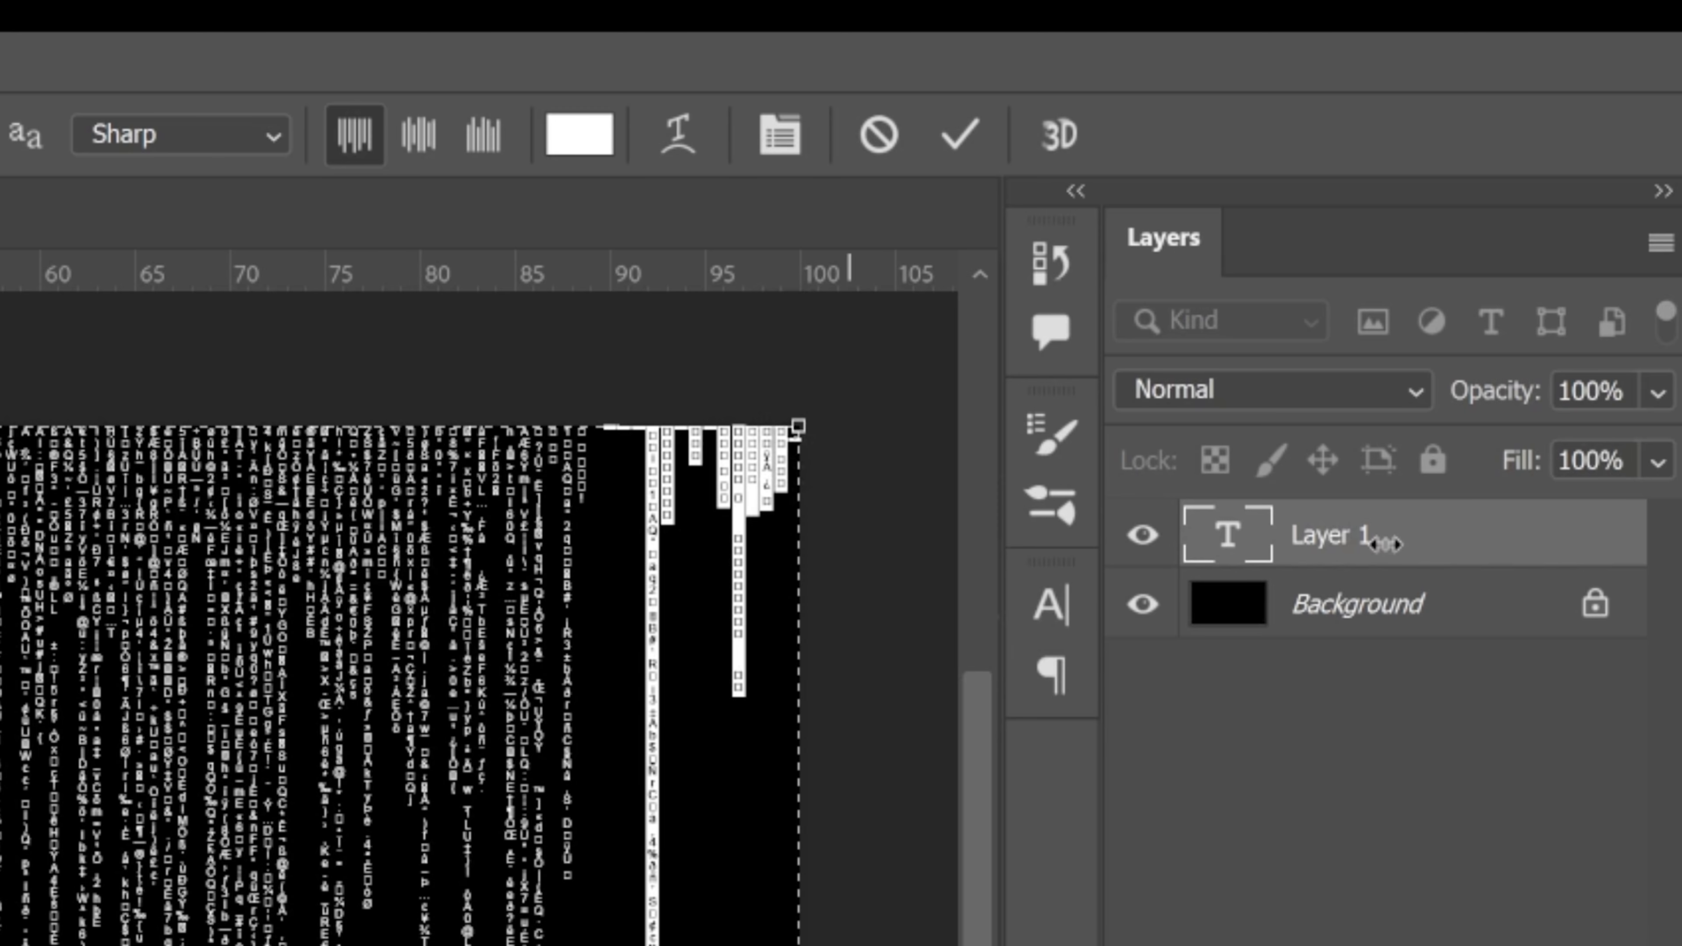
key(BackSpace)
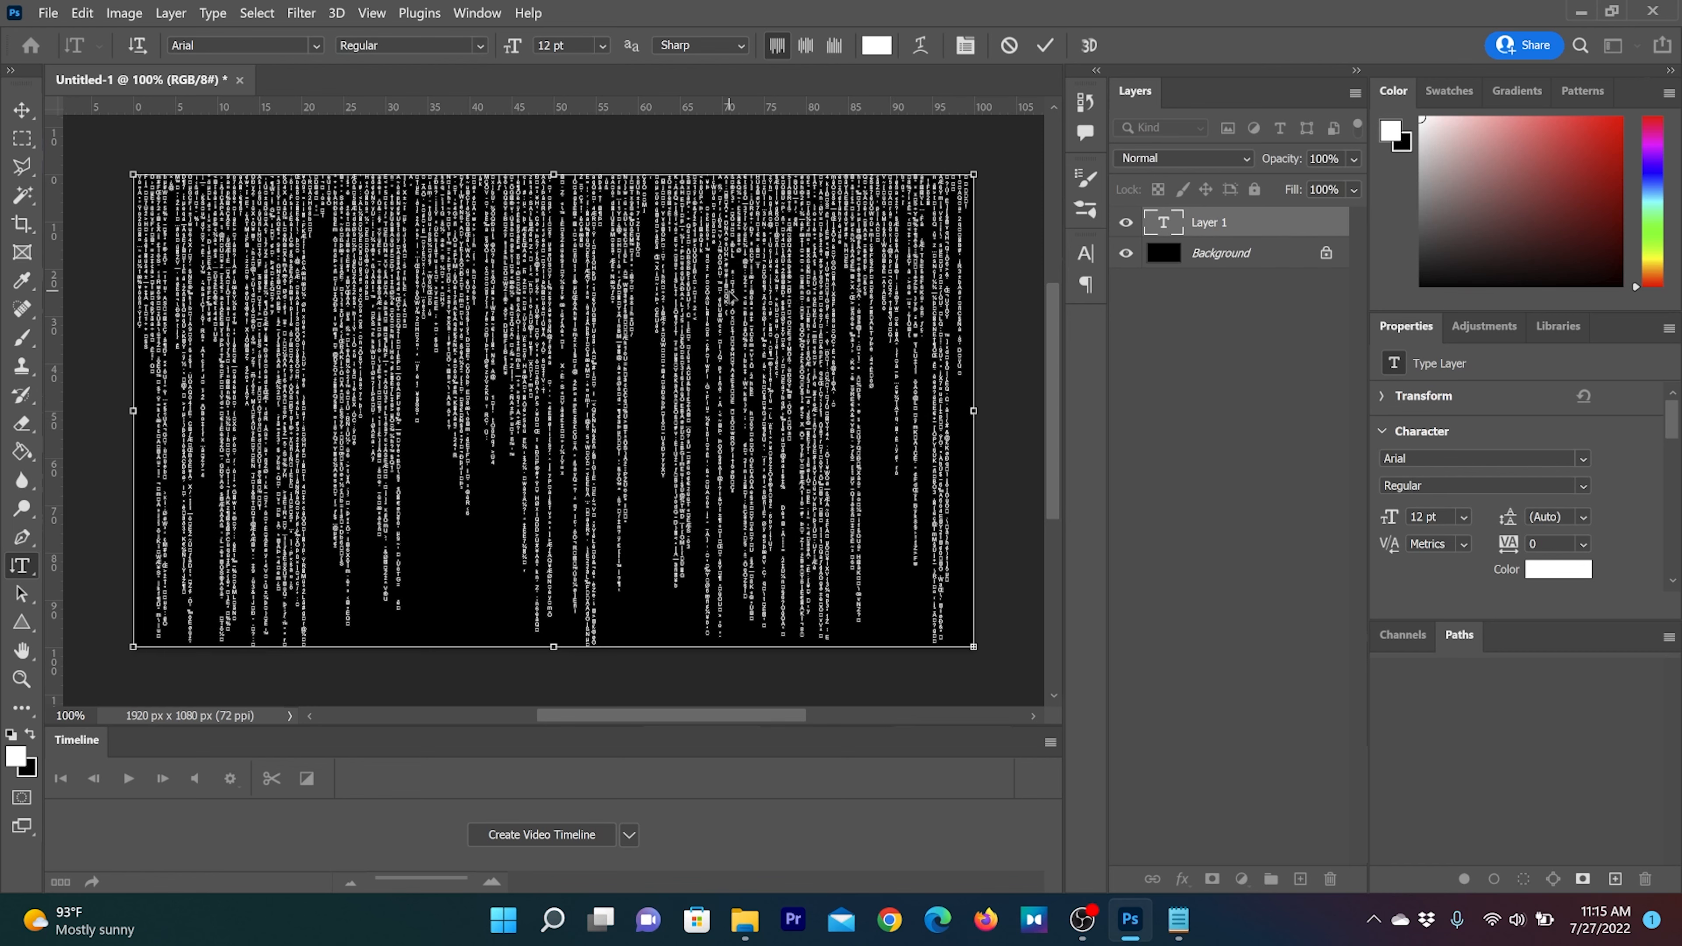
Recolour all of the vertical text to green 00ff00 and commit the text edit
key(ctrl+a)
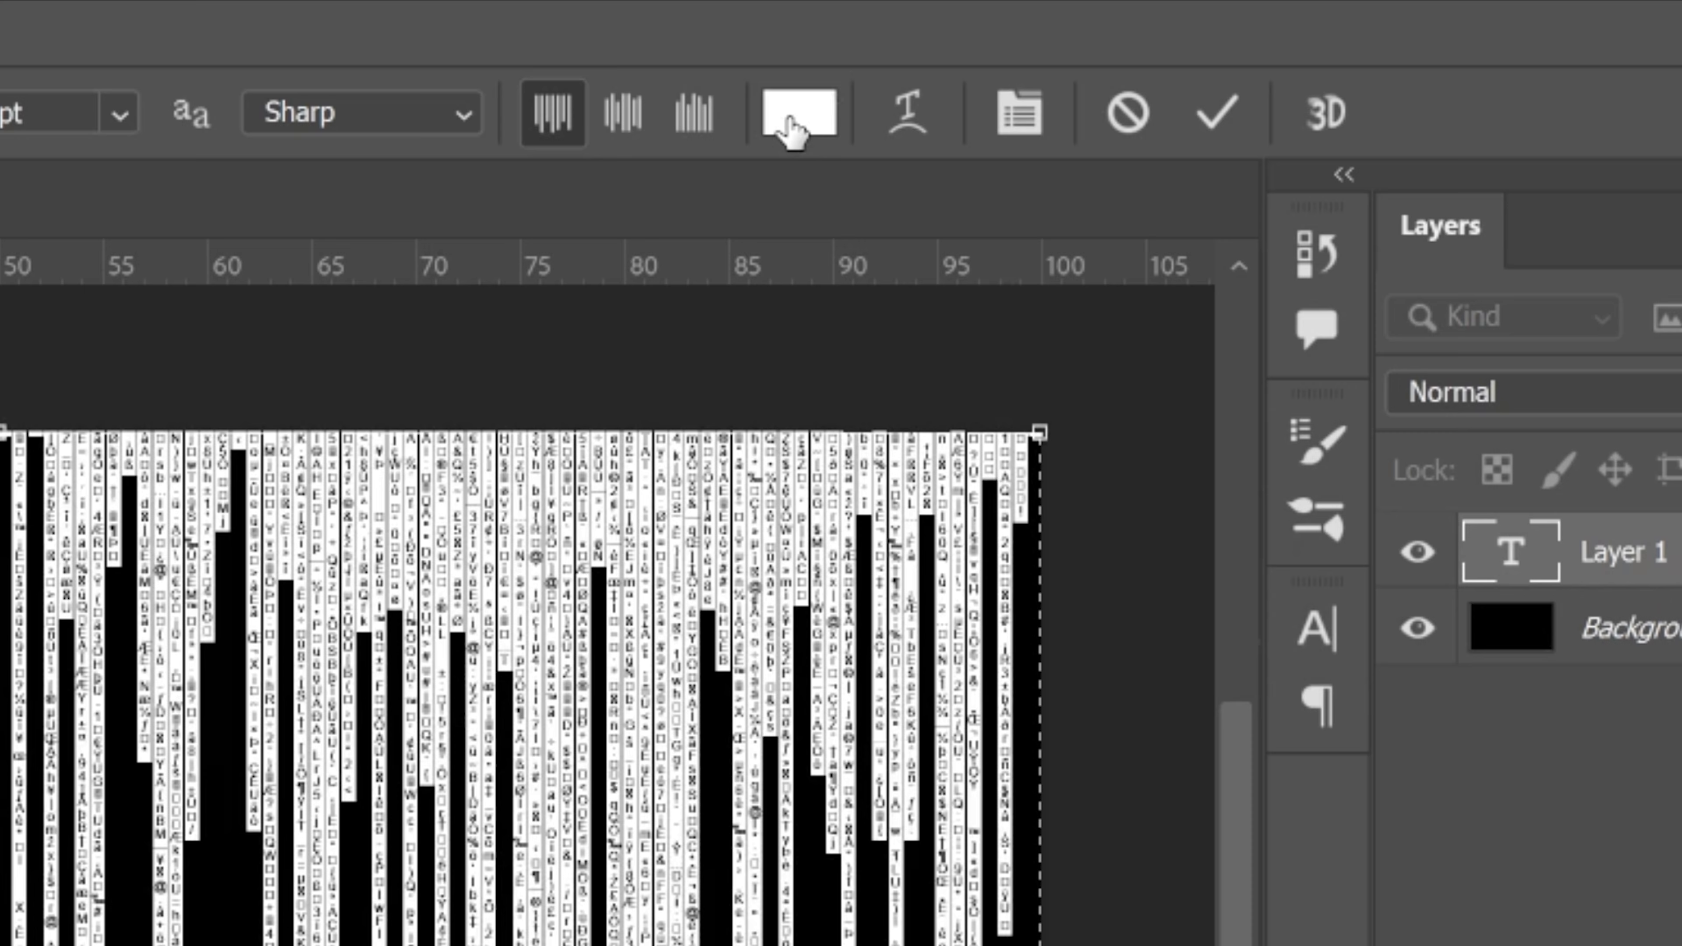
click(876, 46)
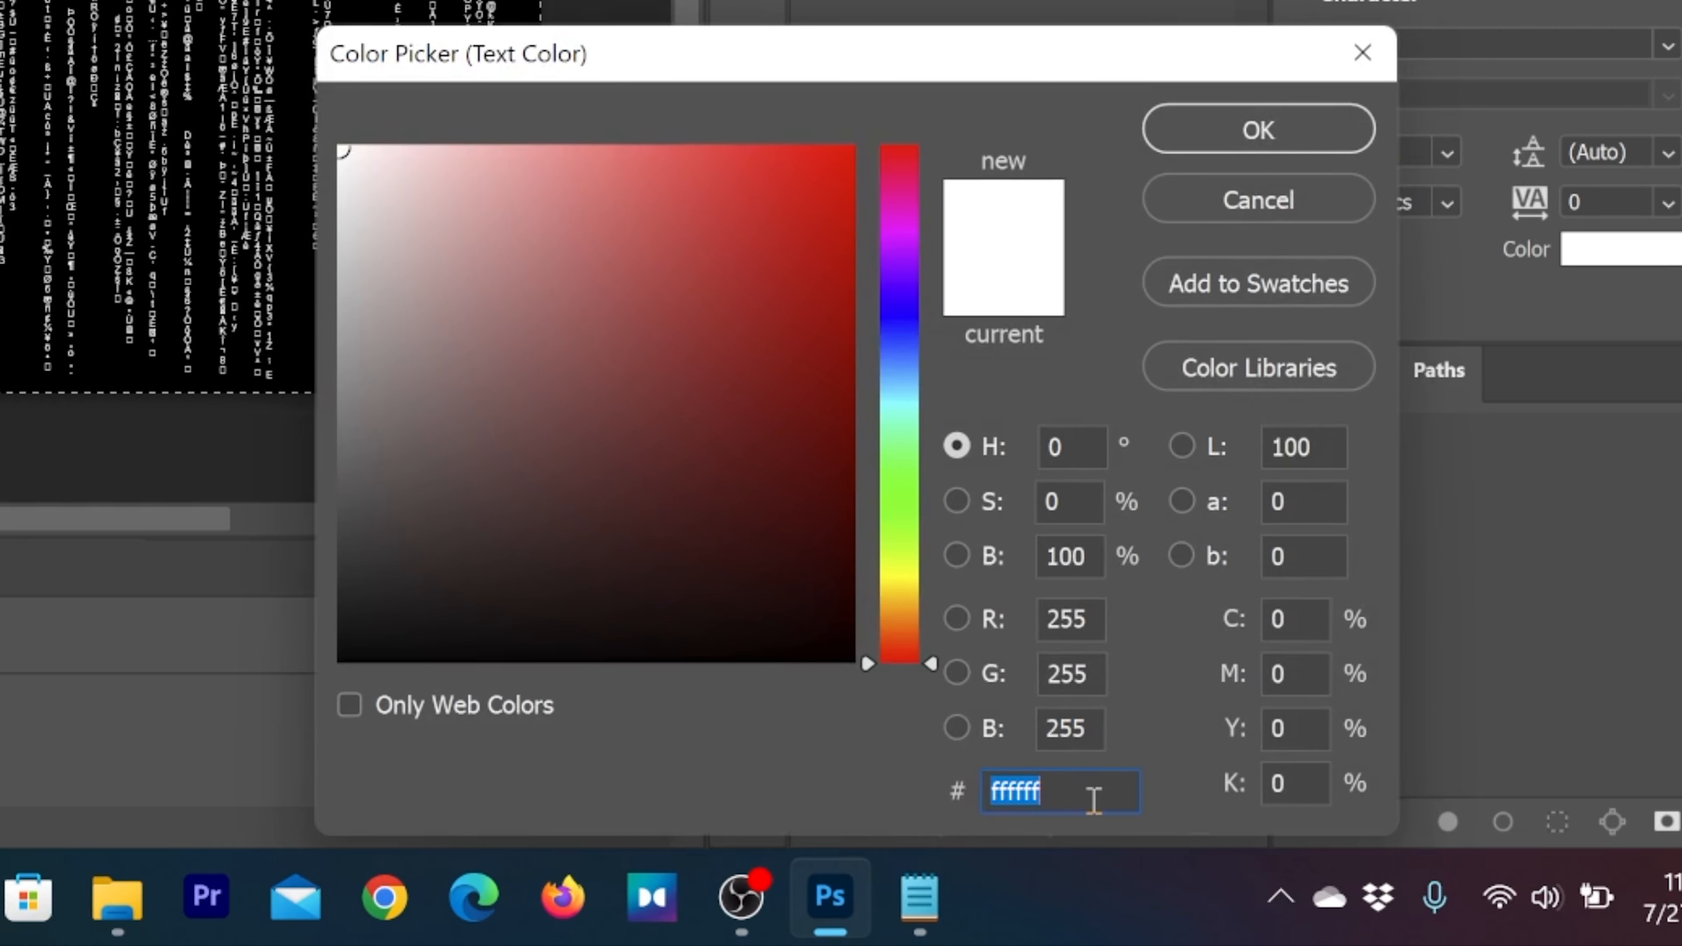
text(00ff00)
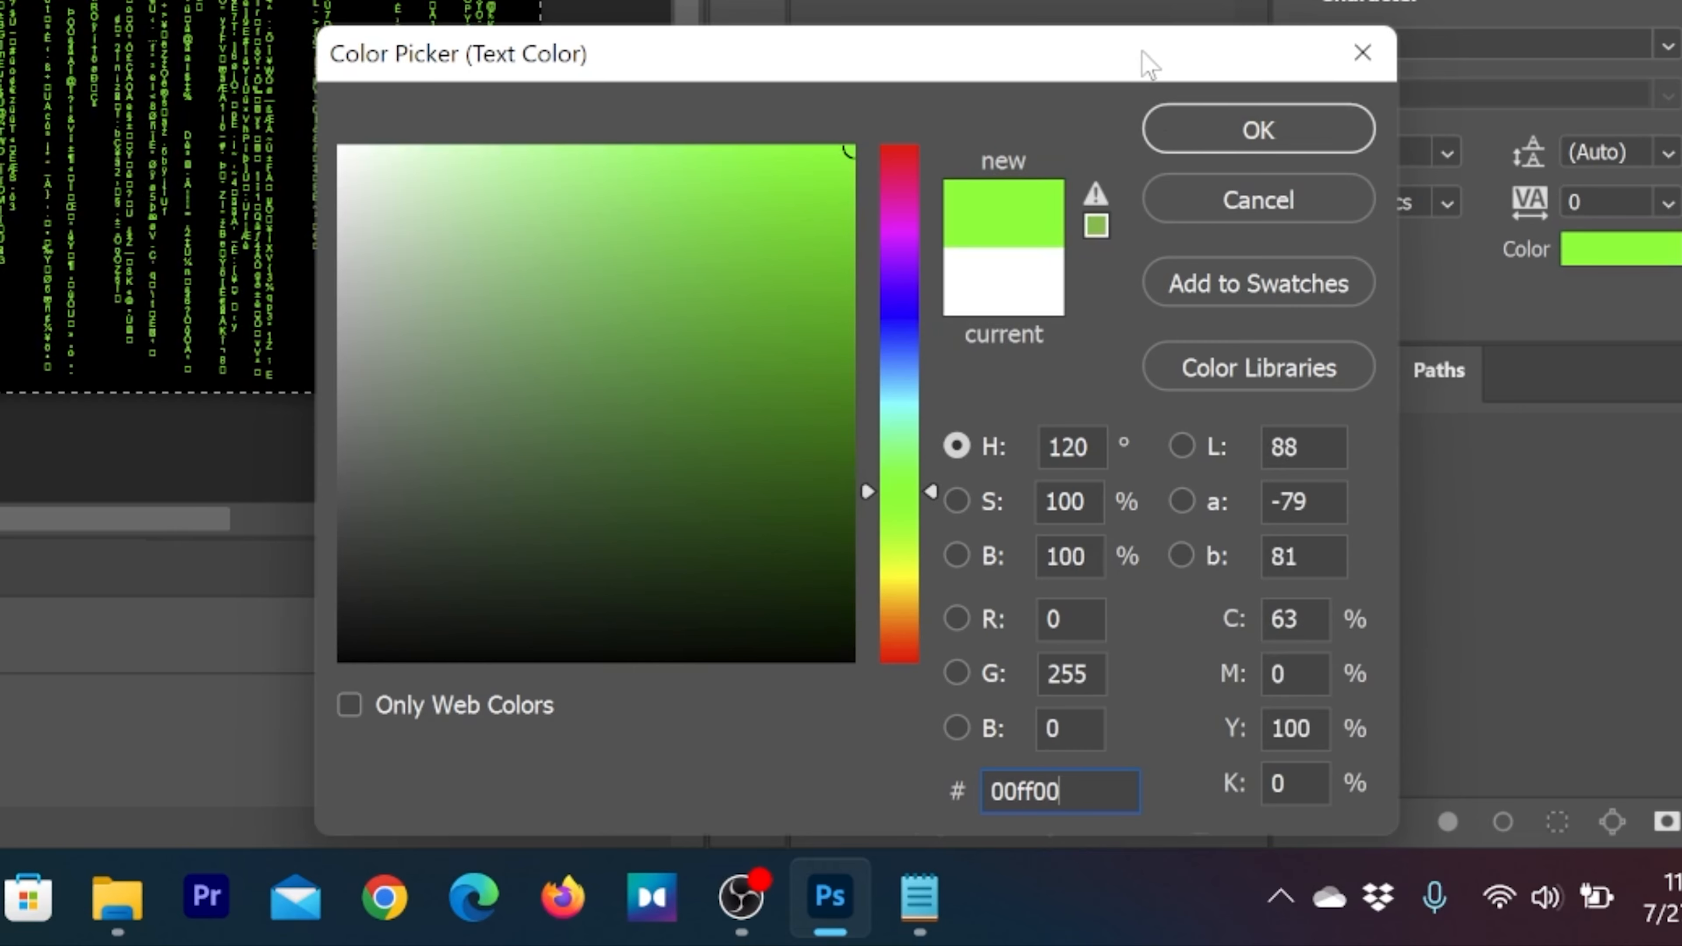
click(1296, 130)
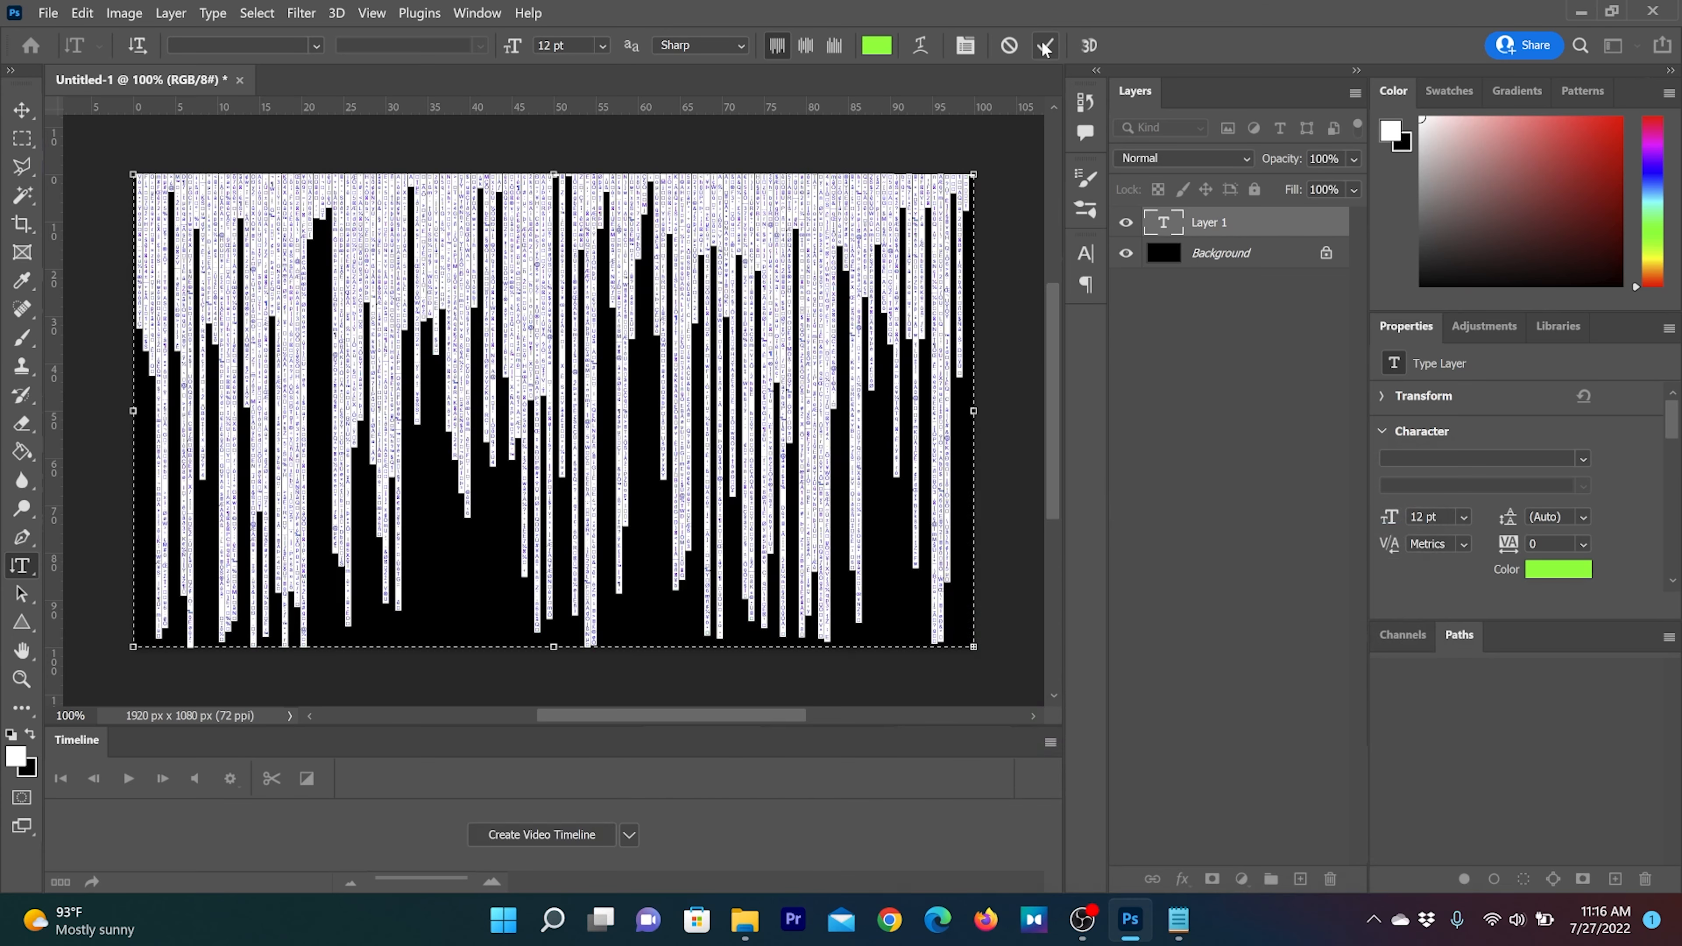
click(1044, 46)
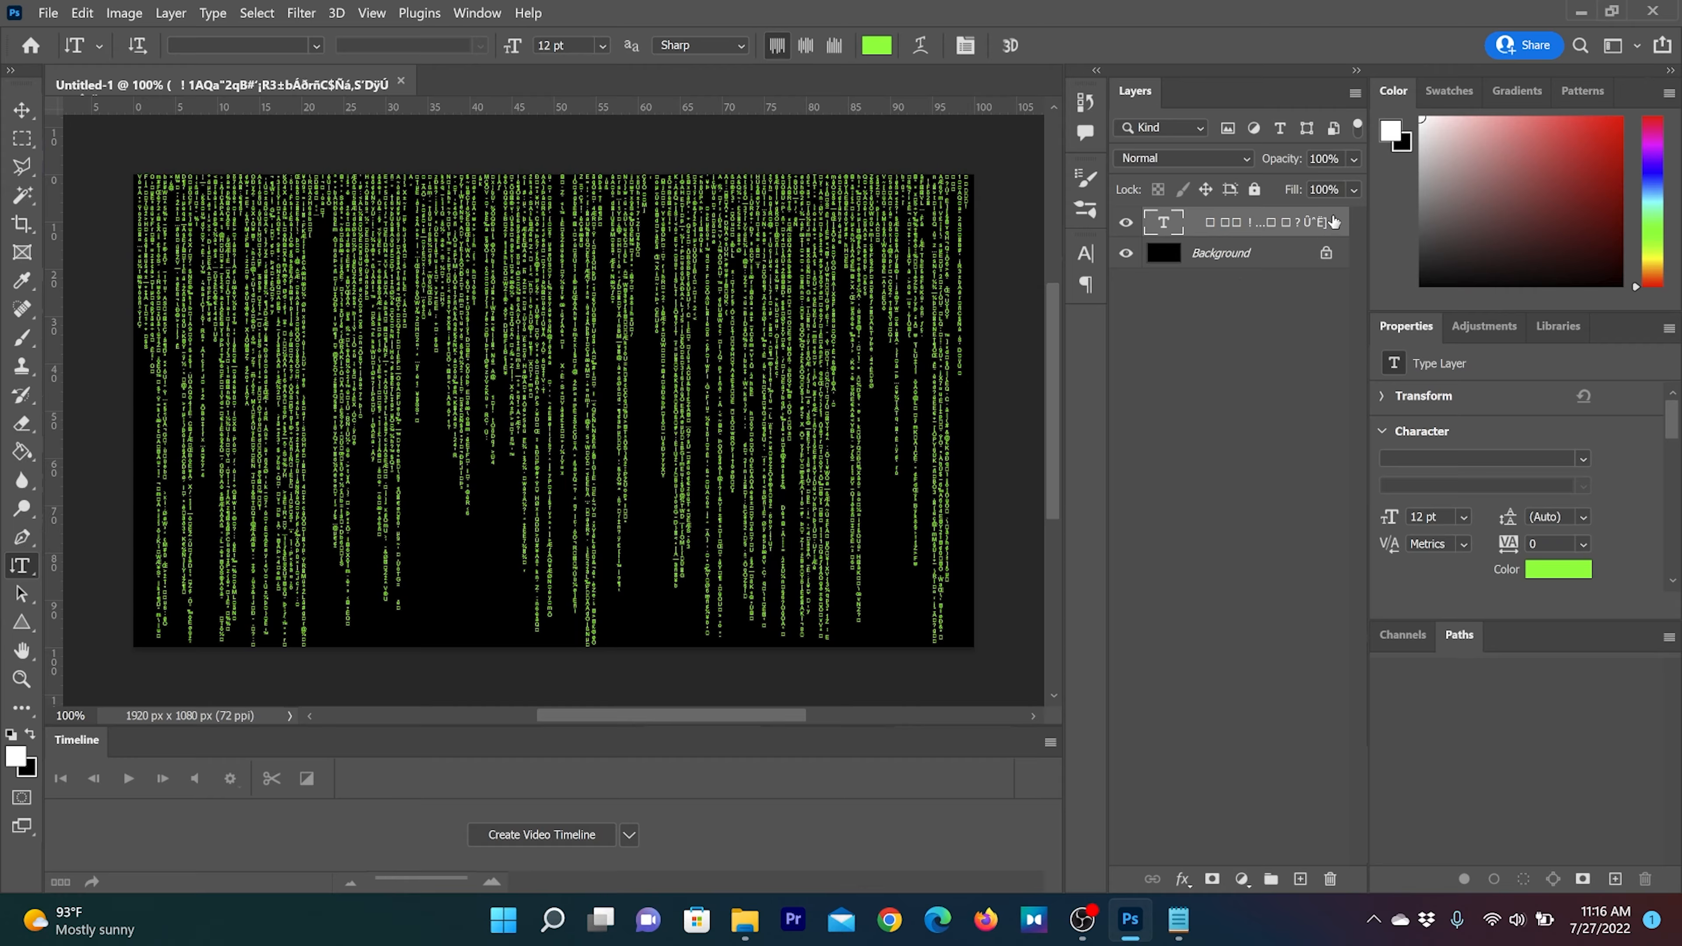
Open the blending options of the green text layer and enable its Outer Glow effect
double_click(1195, 230)
key(Return)
right_click(1197, 235)
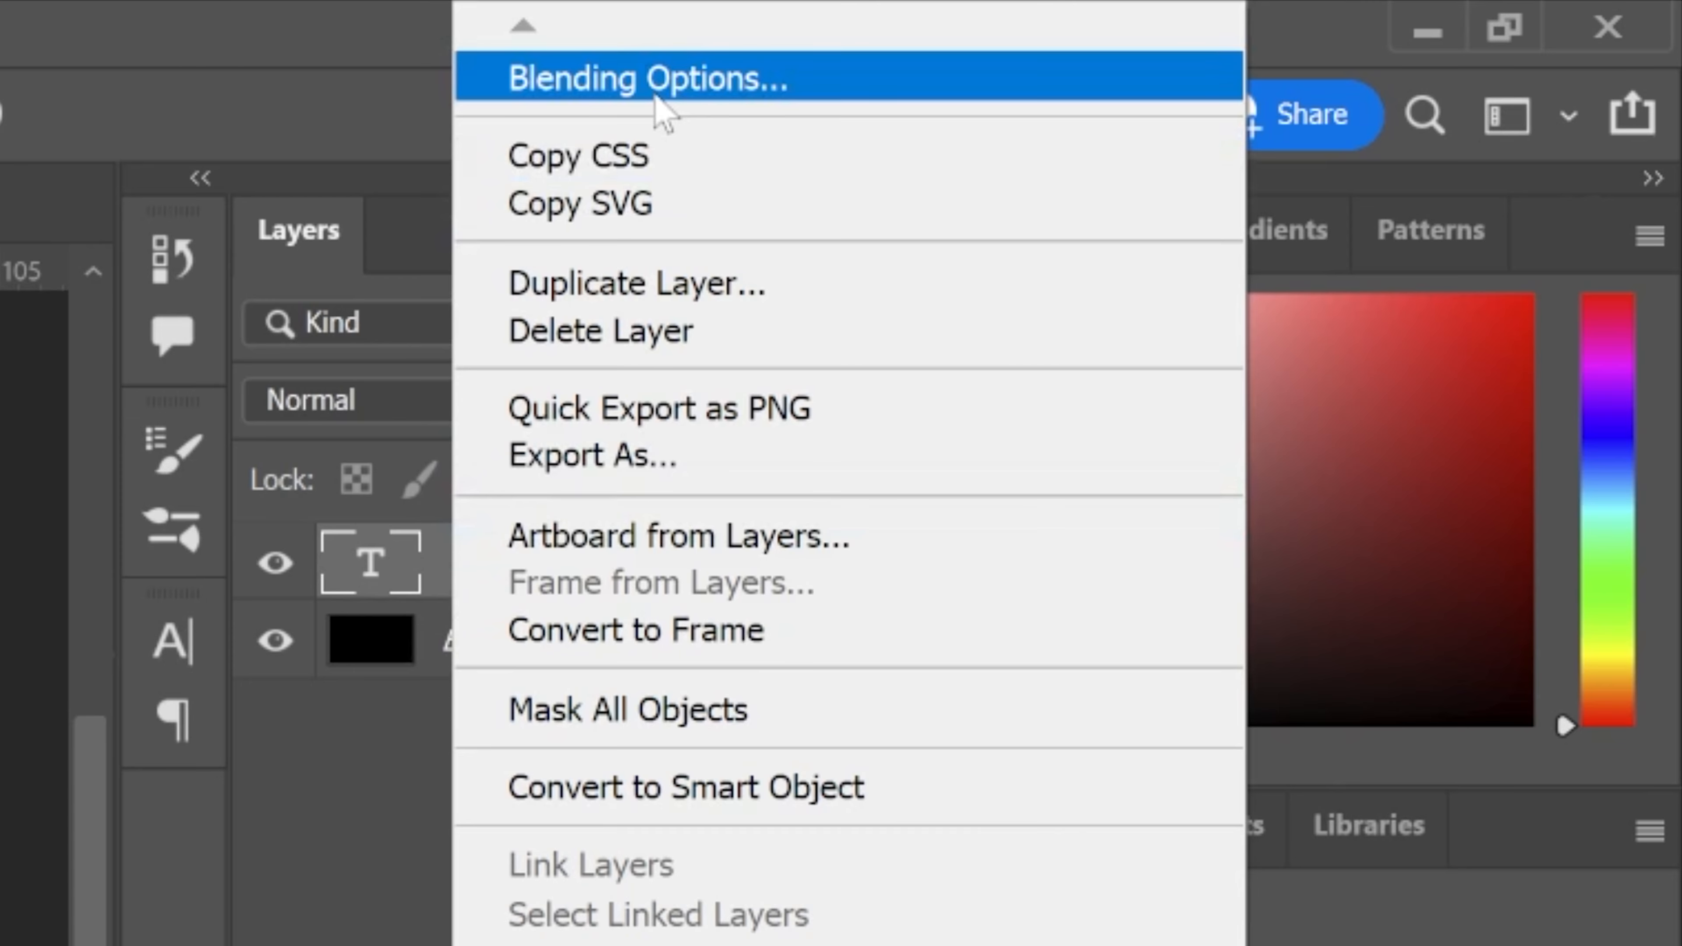
click(654, 93)
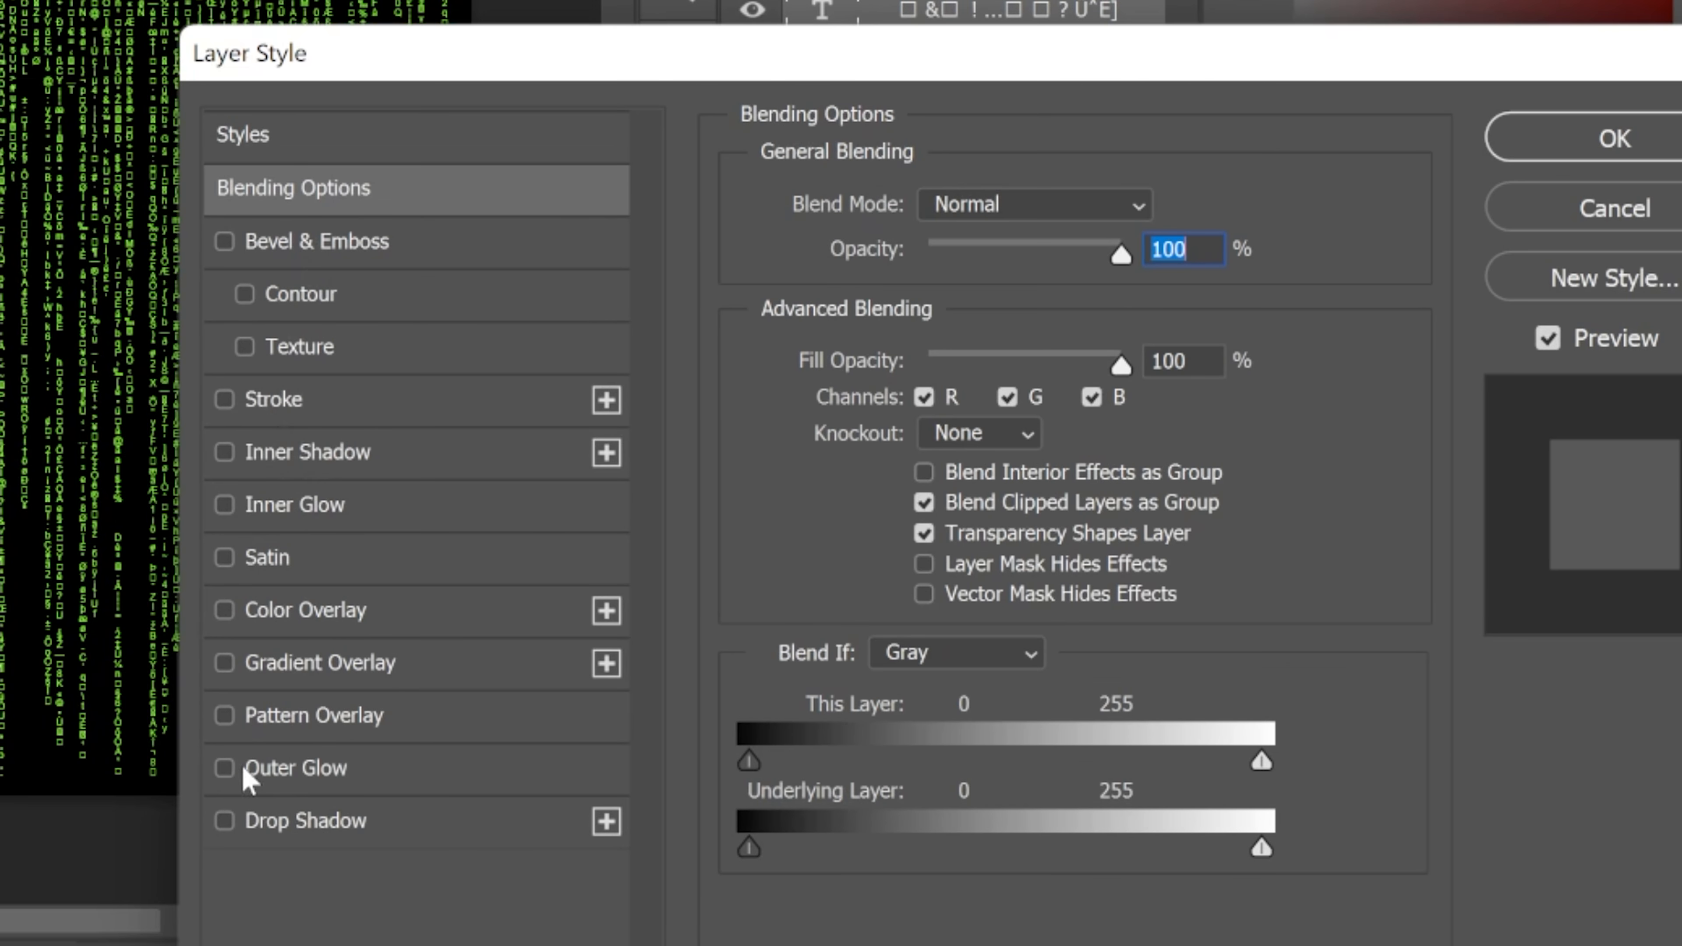
click(247, 770)
click(302, 771)
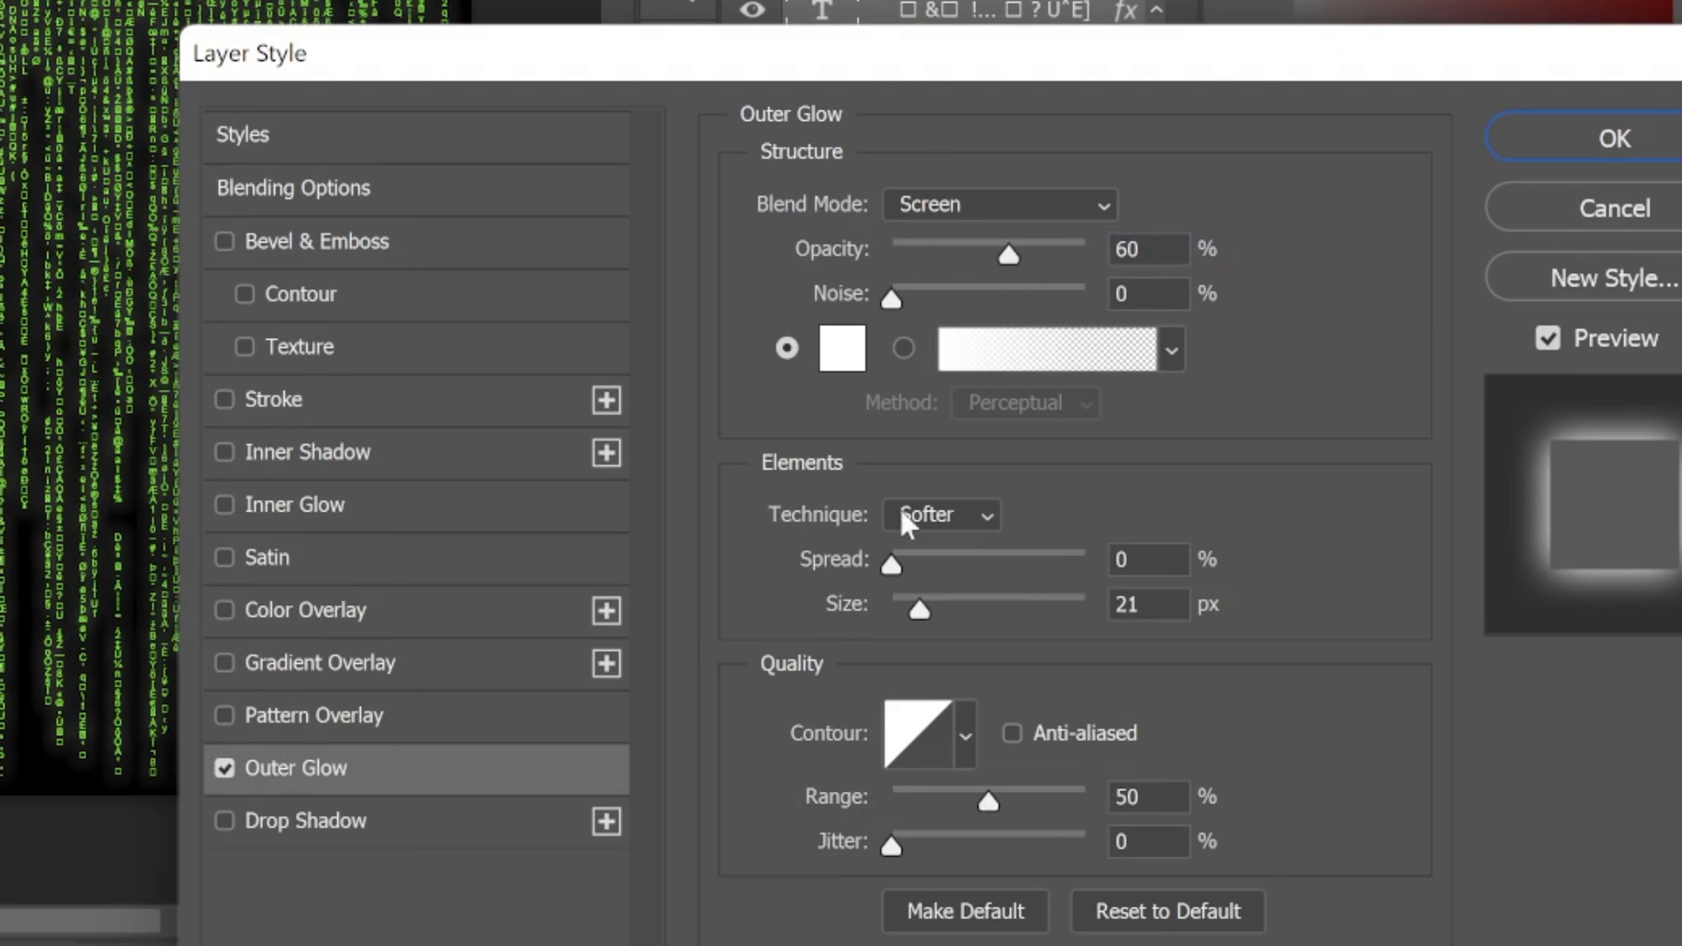
Set the outer glow colour to green 00ff00
click(856, 352)
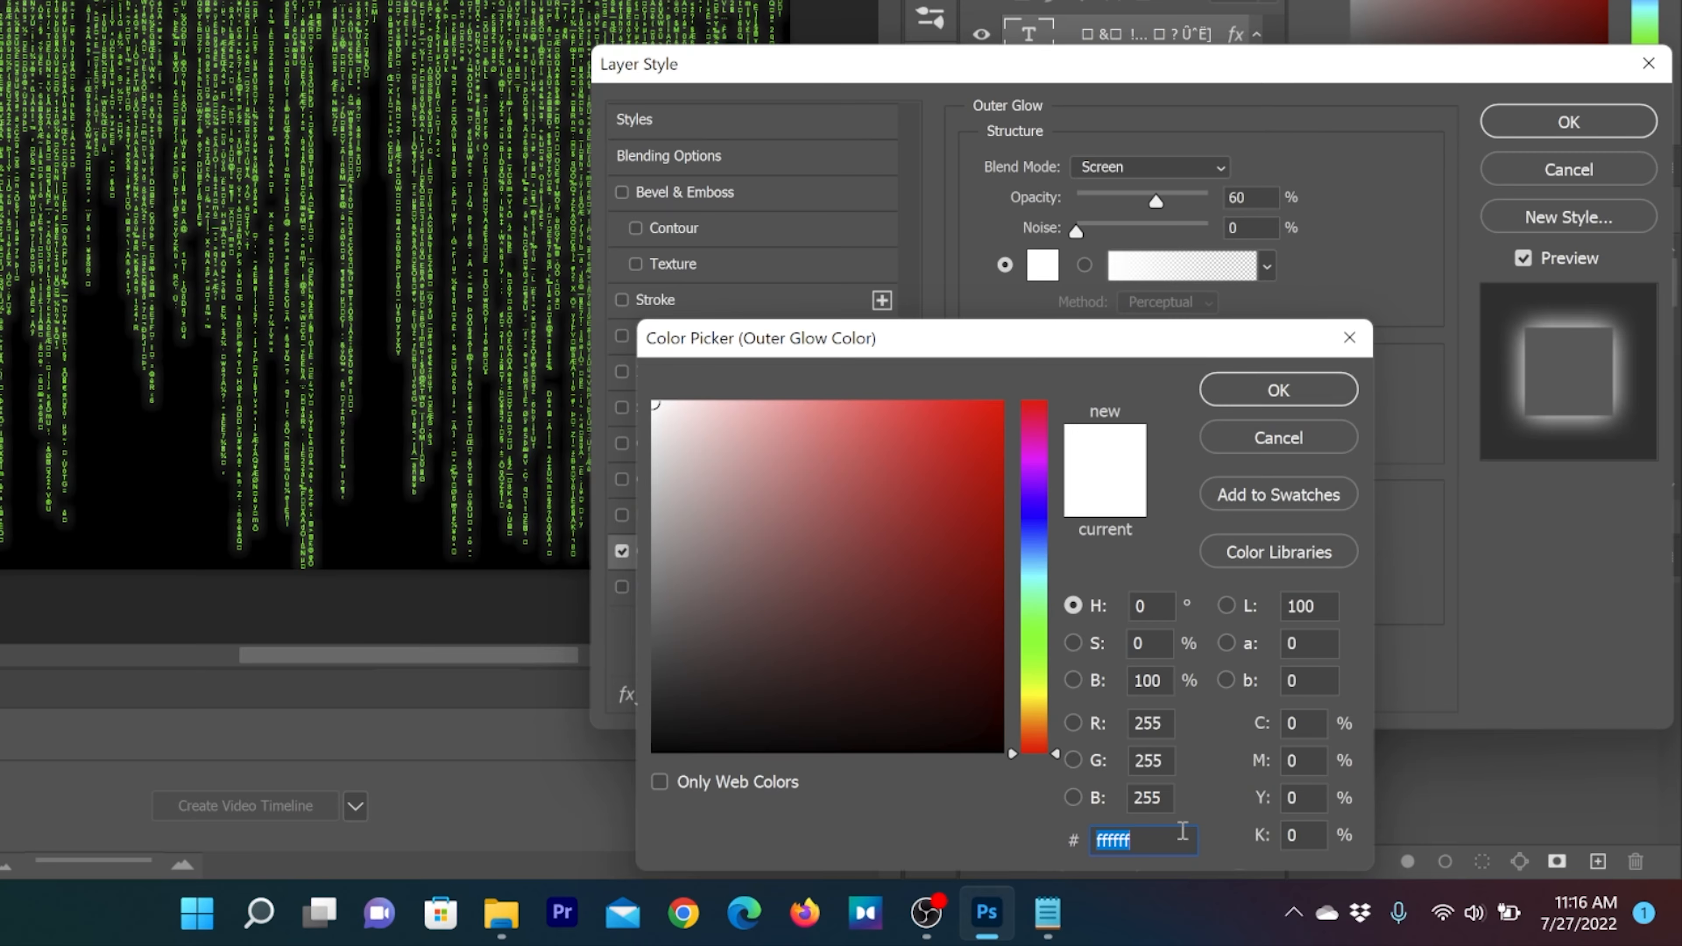
text(00ff00)
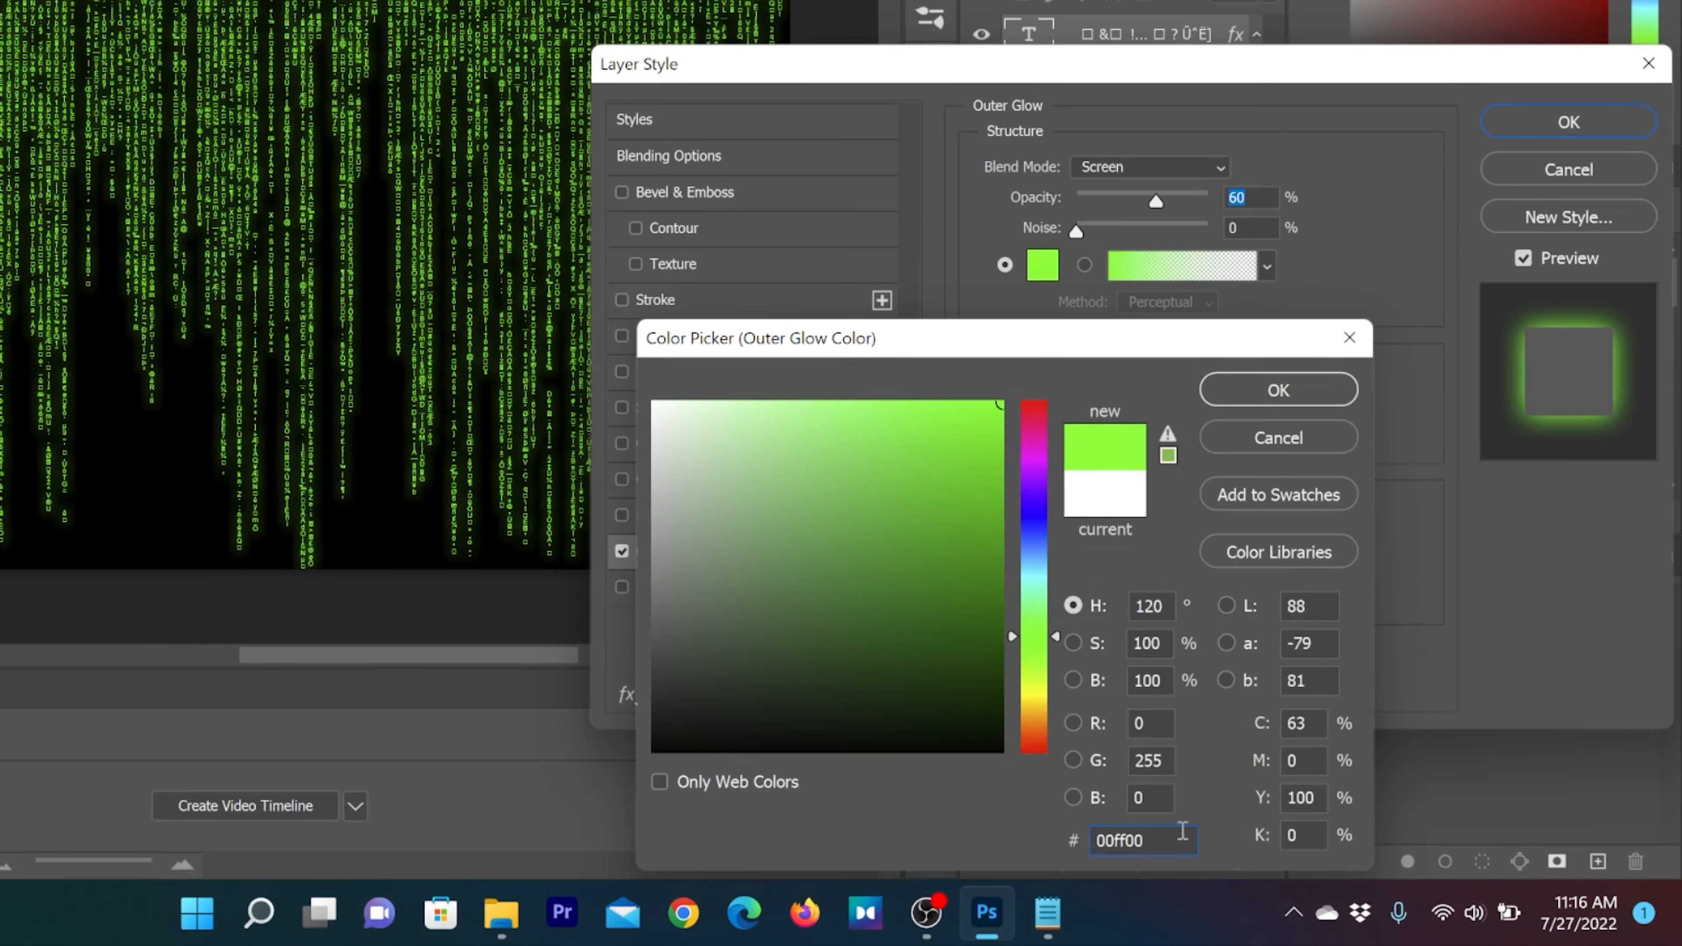
key(Return)
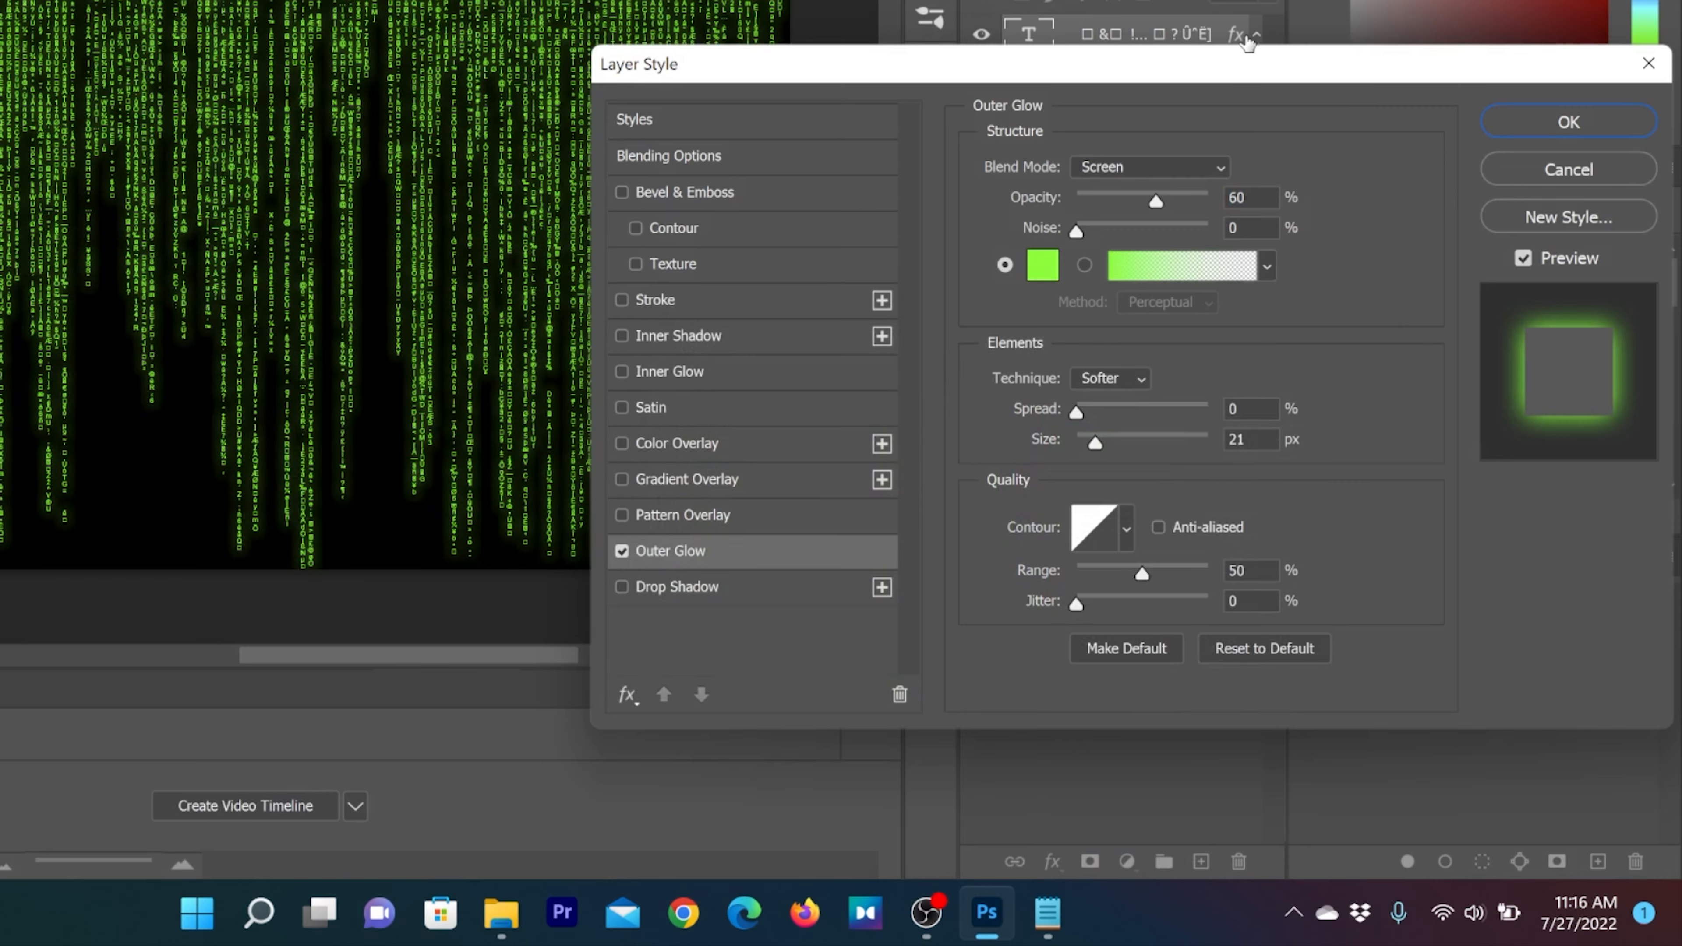
Compare the text with and without the outer glow, keep the effect enabled and apply the layer style
drag(1245, 63, 1517, 63)
click(895, 547)
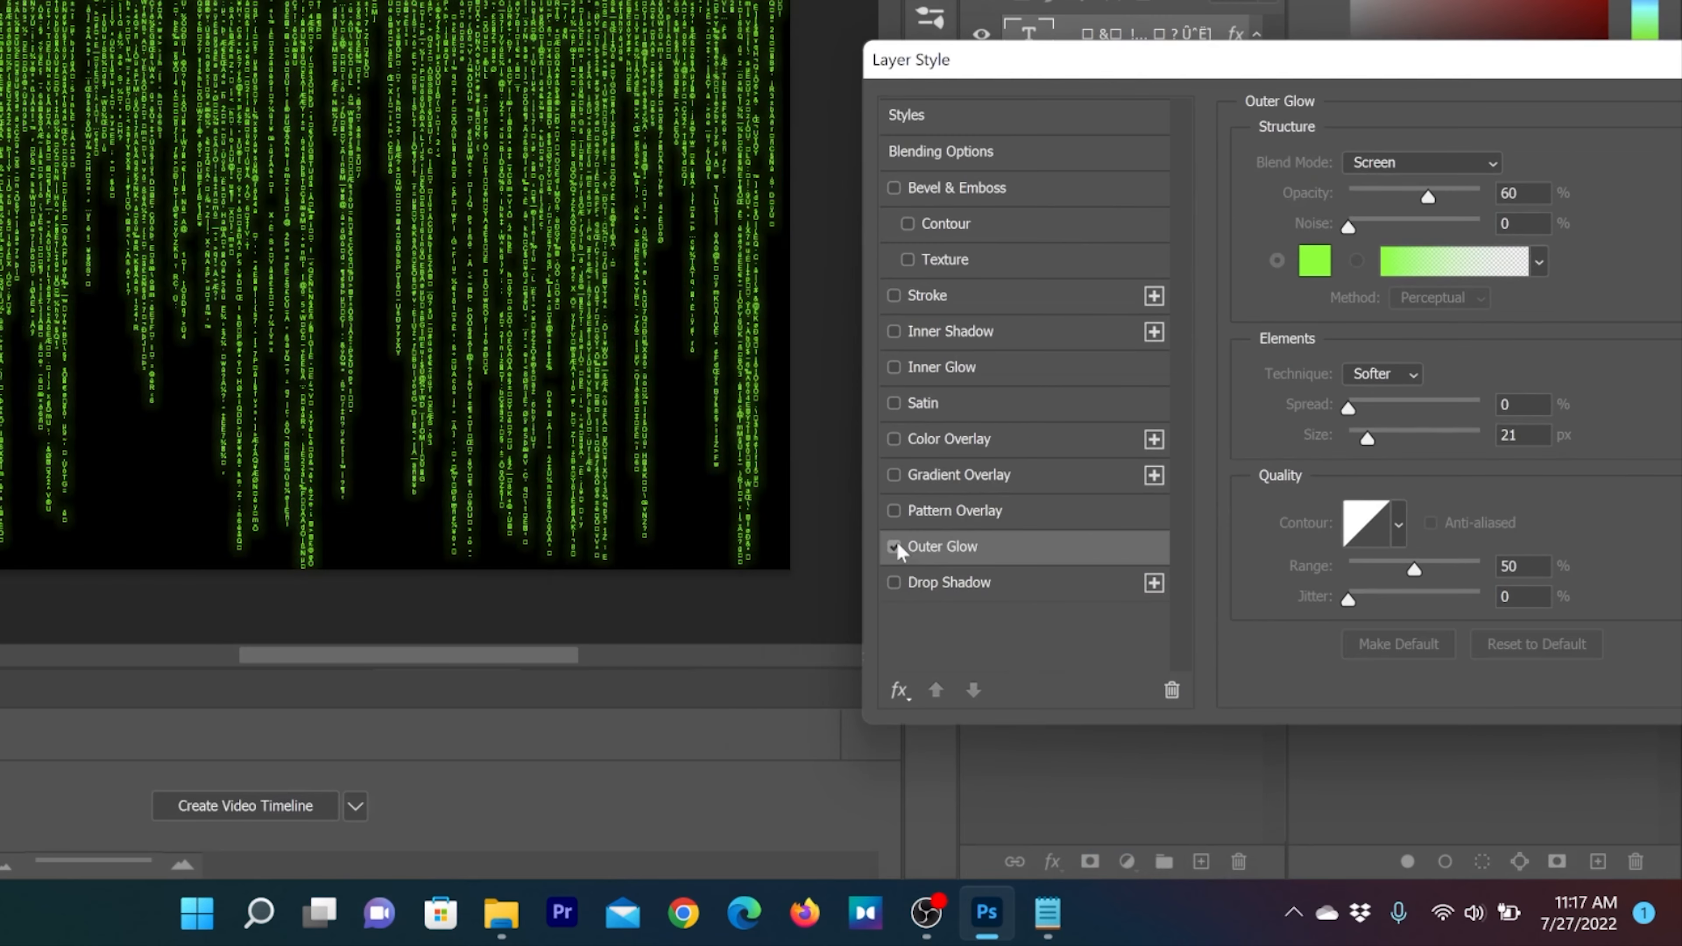
click(895, 547)
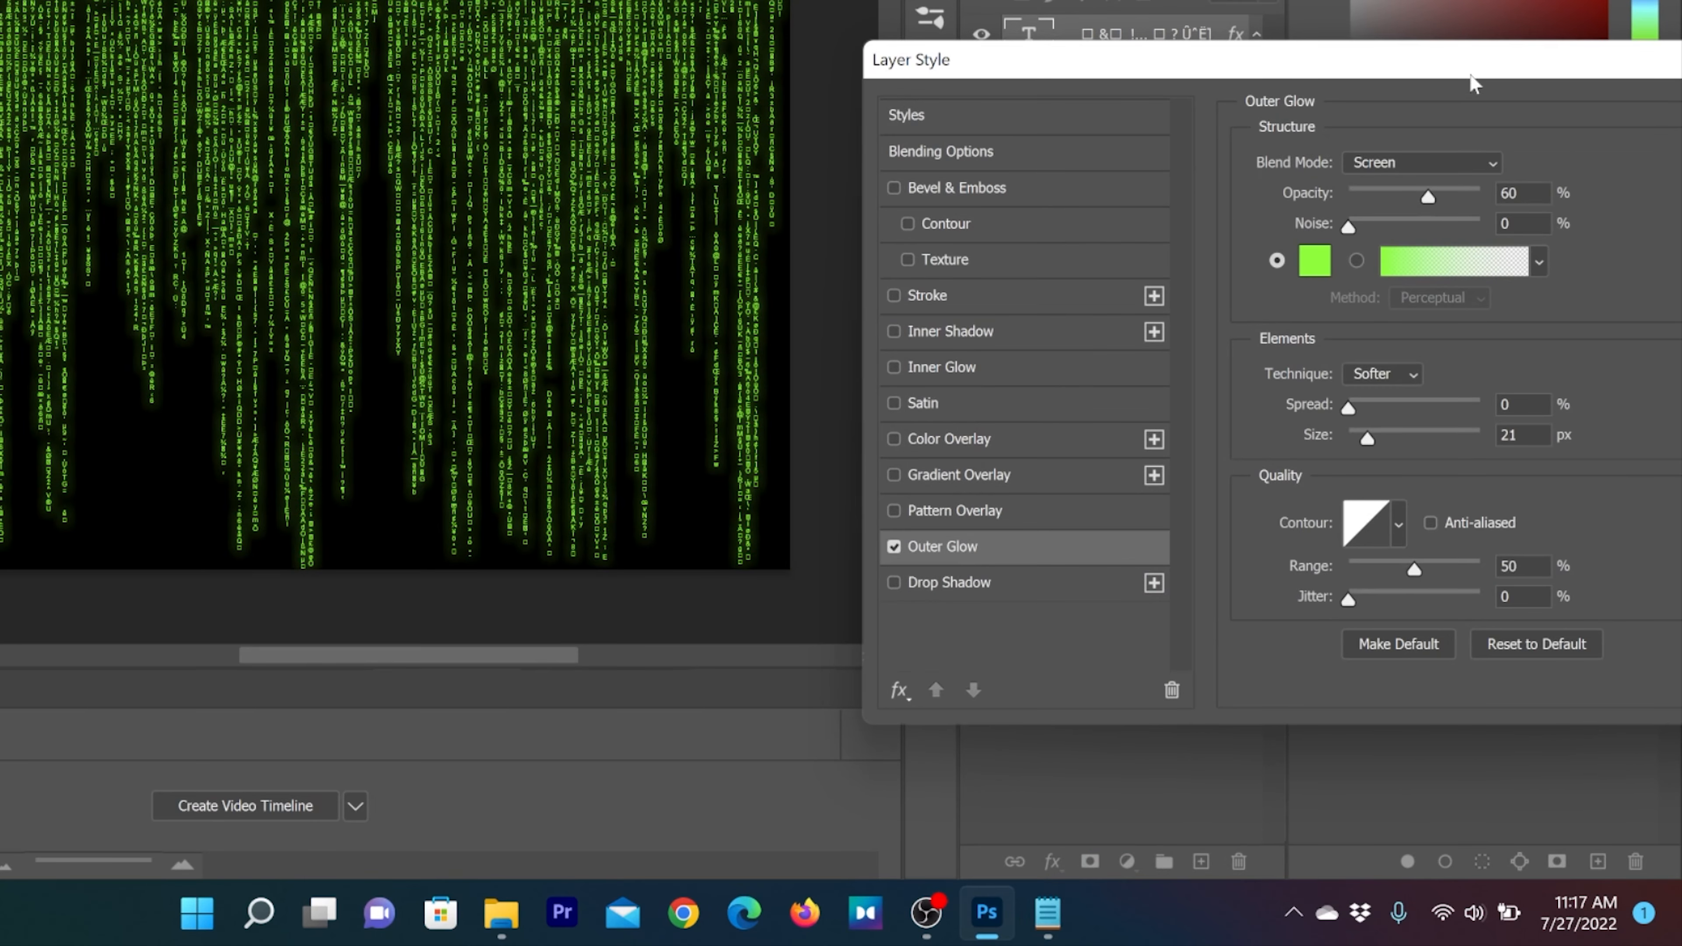
drag(1470, 74, 682, 63)
click(1052, 107)
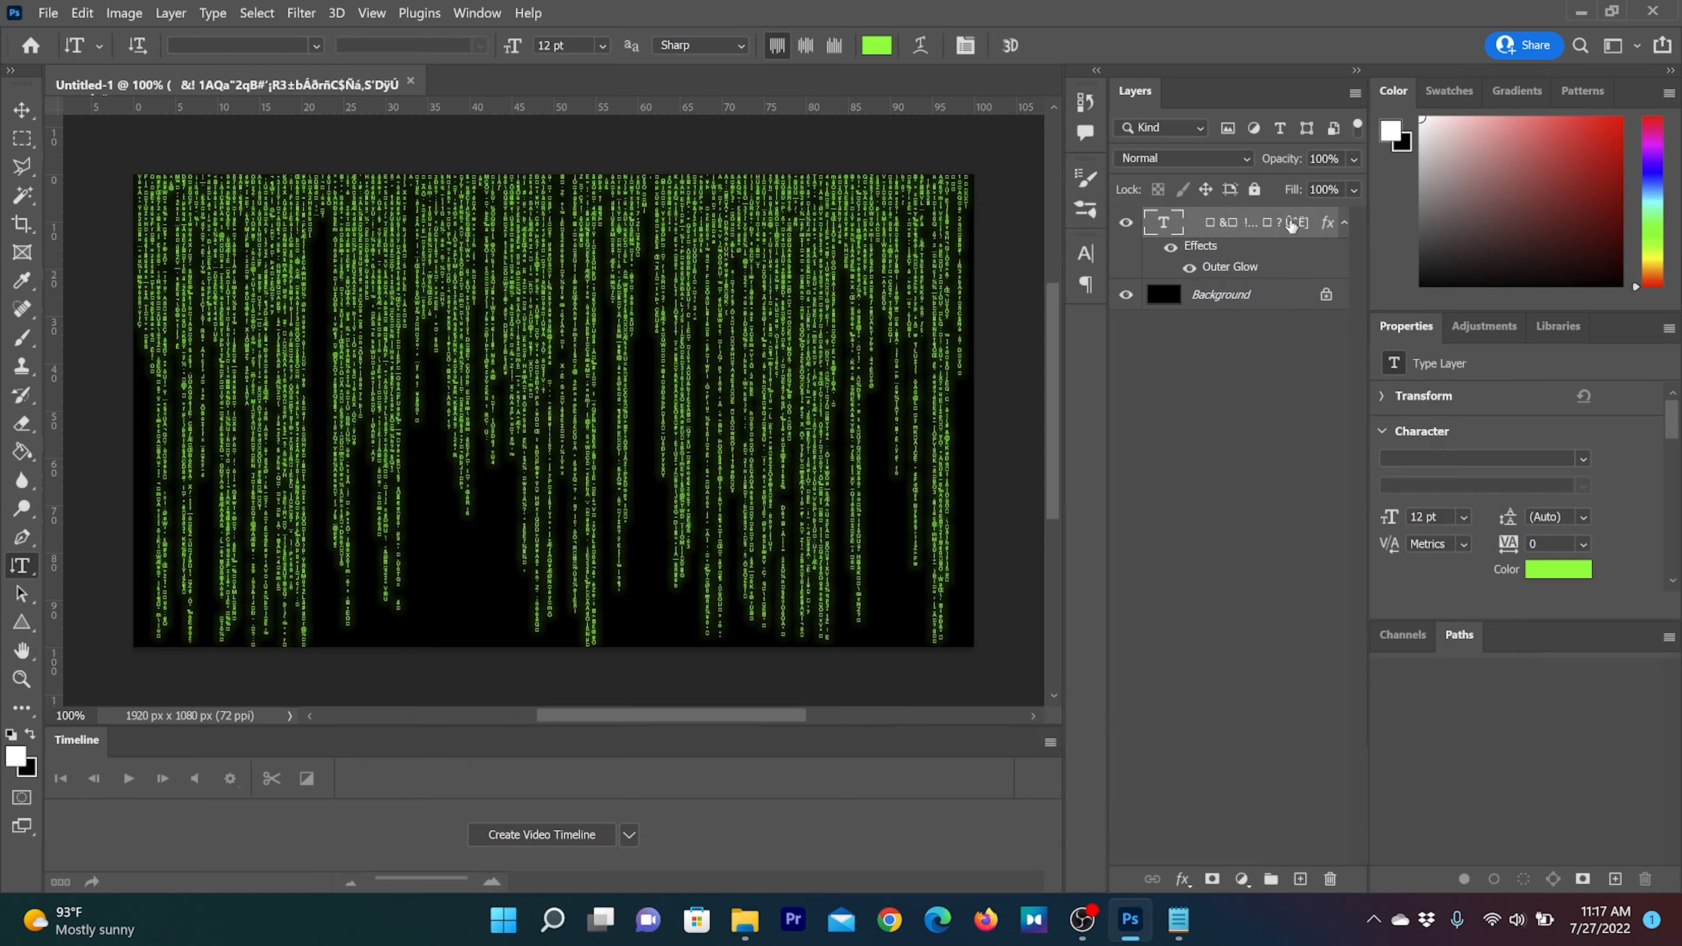
Duplicate the glowing text layer and nudge the copy slightly away from the original with the Move tool
drag(1292, 226, 1301, 877)
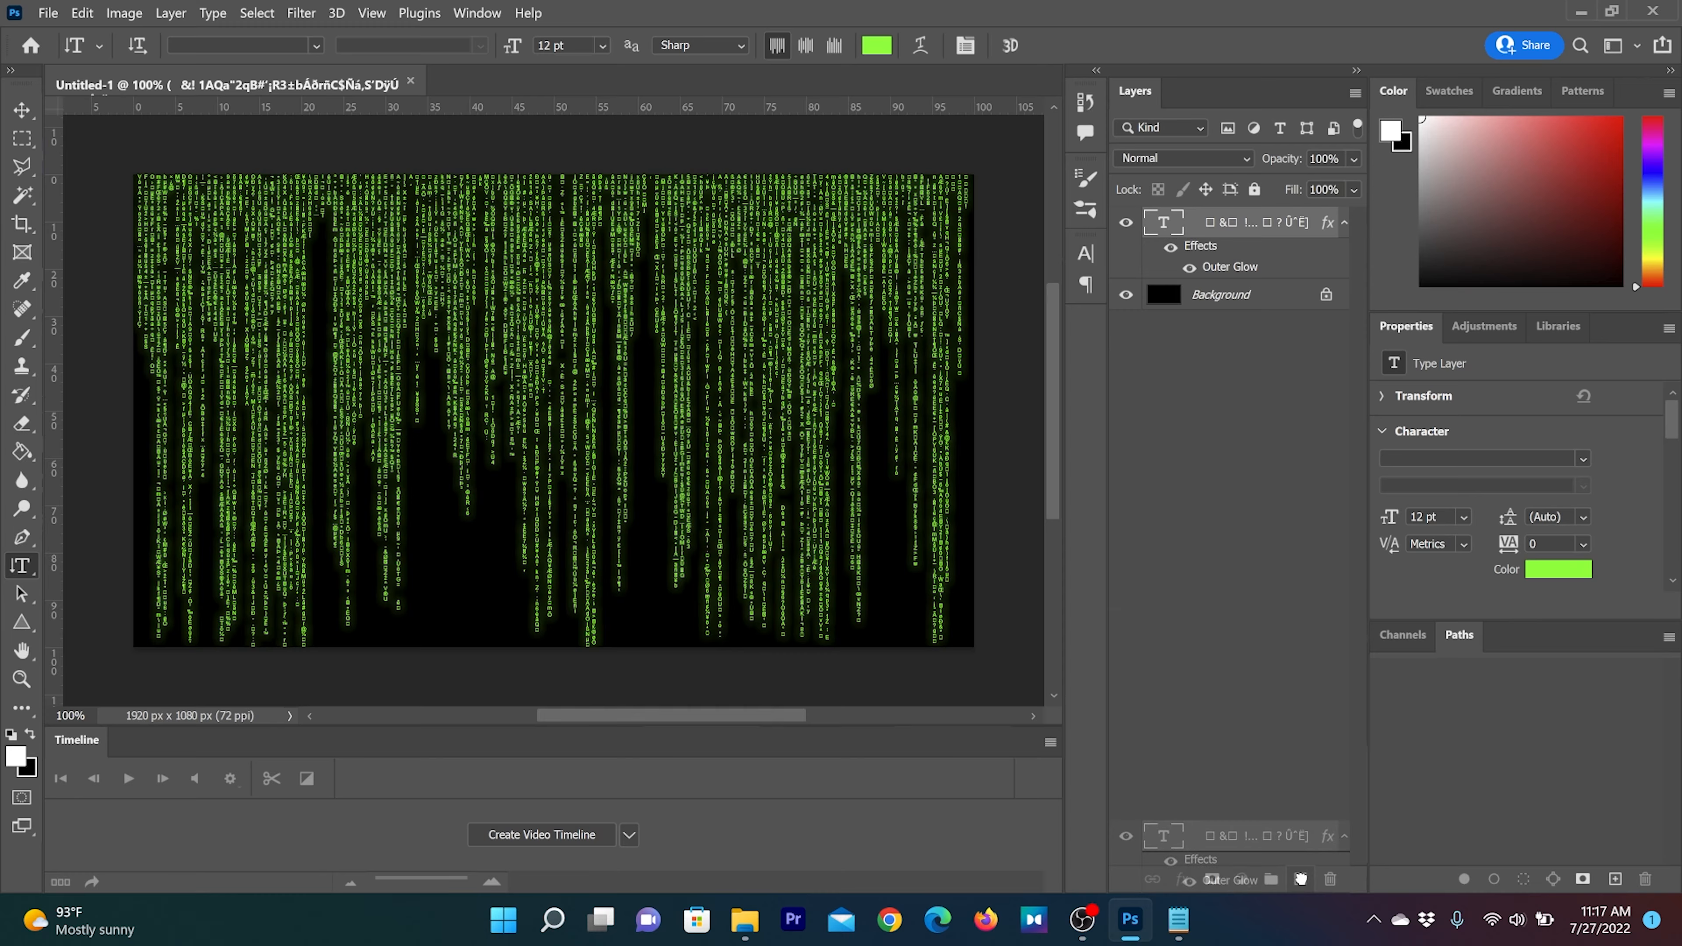
drag(1302, 879, 1301, 878)
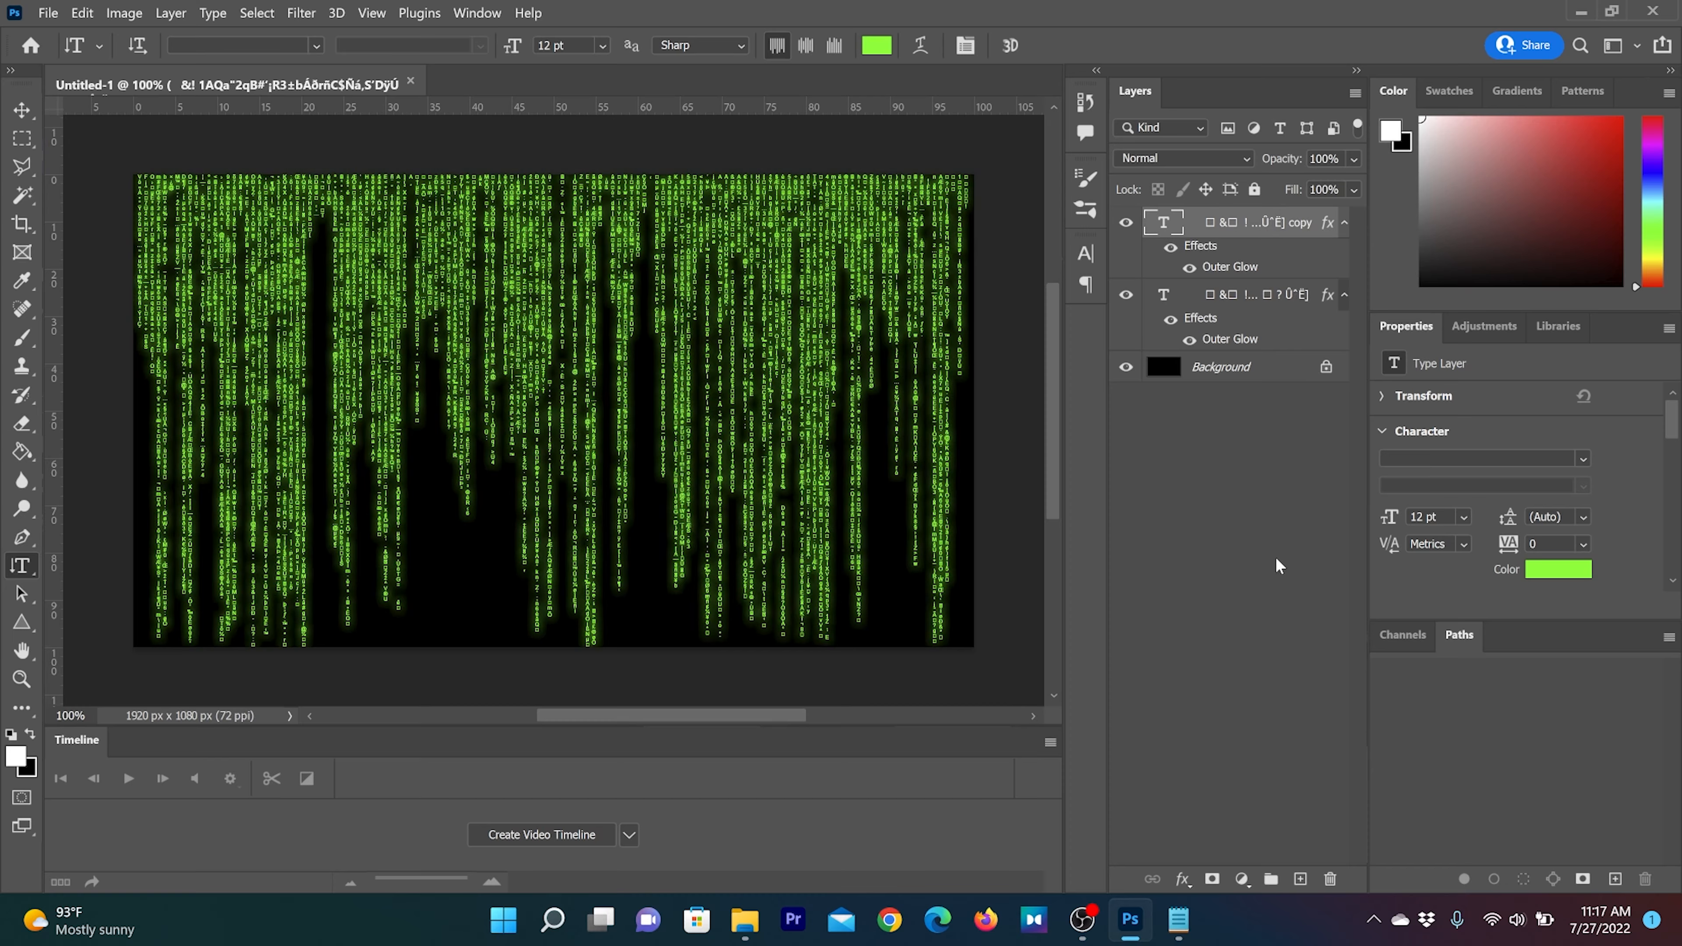
key(v)
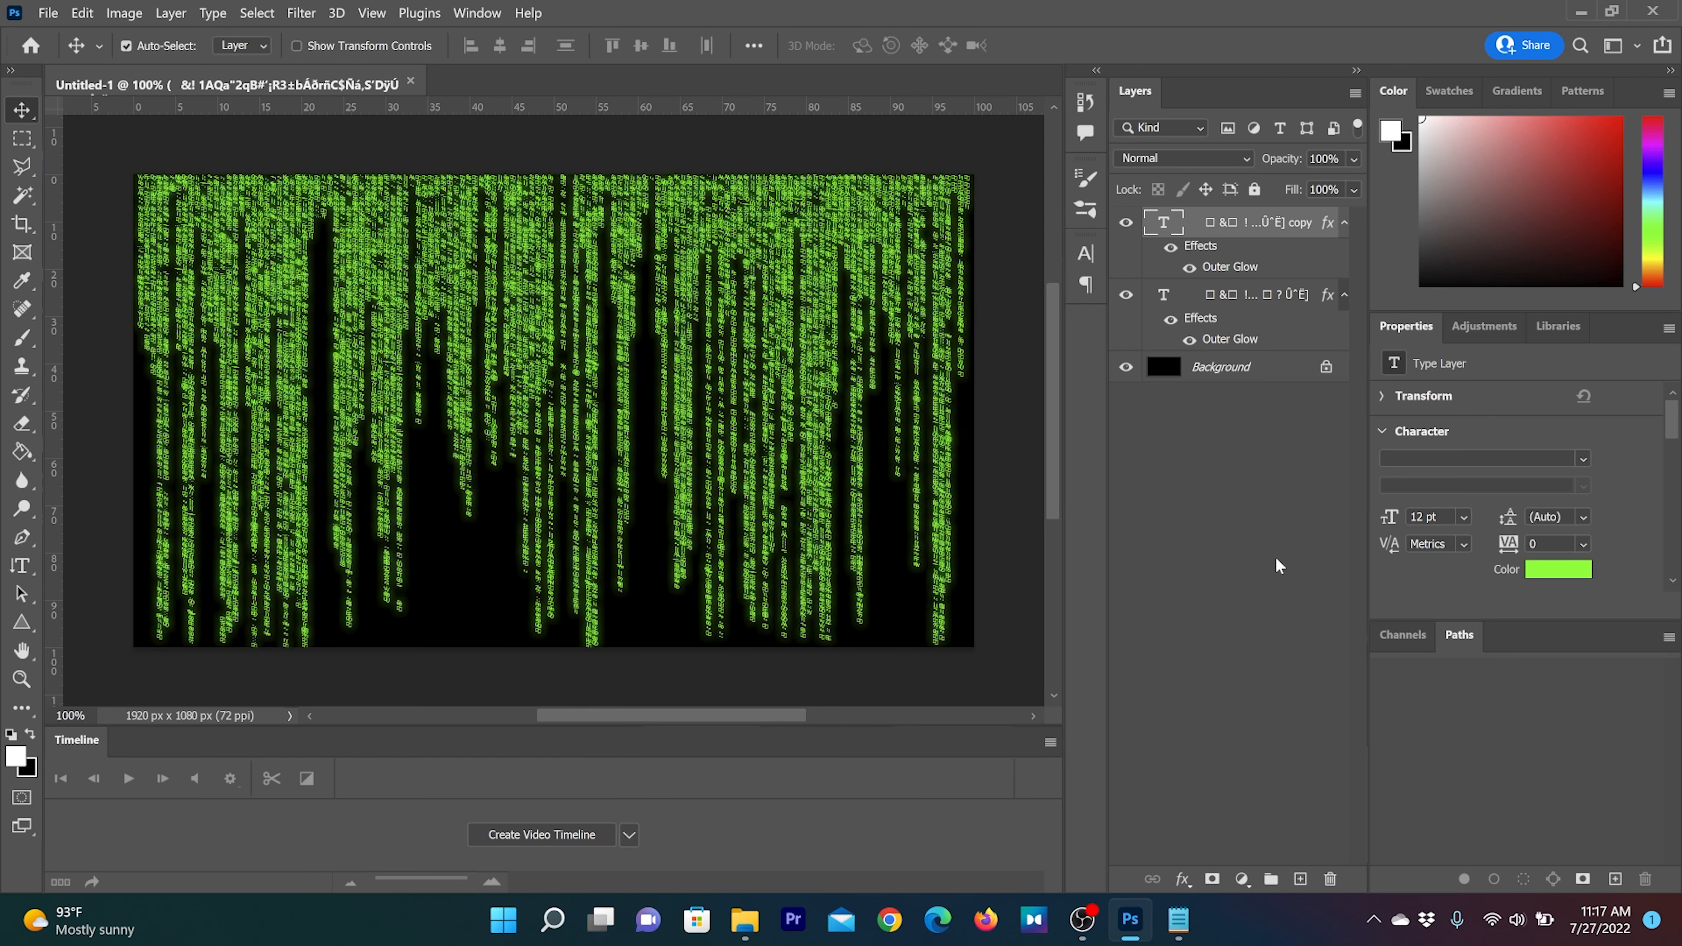
Start a Gaussian Blur on the original text layer below the copy, converting that layer to a smart object
click(1249, 301)
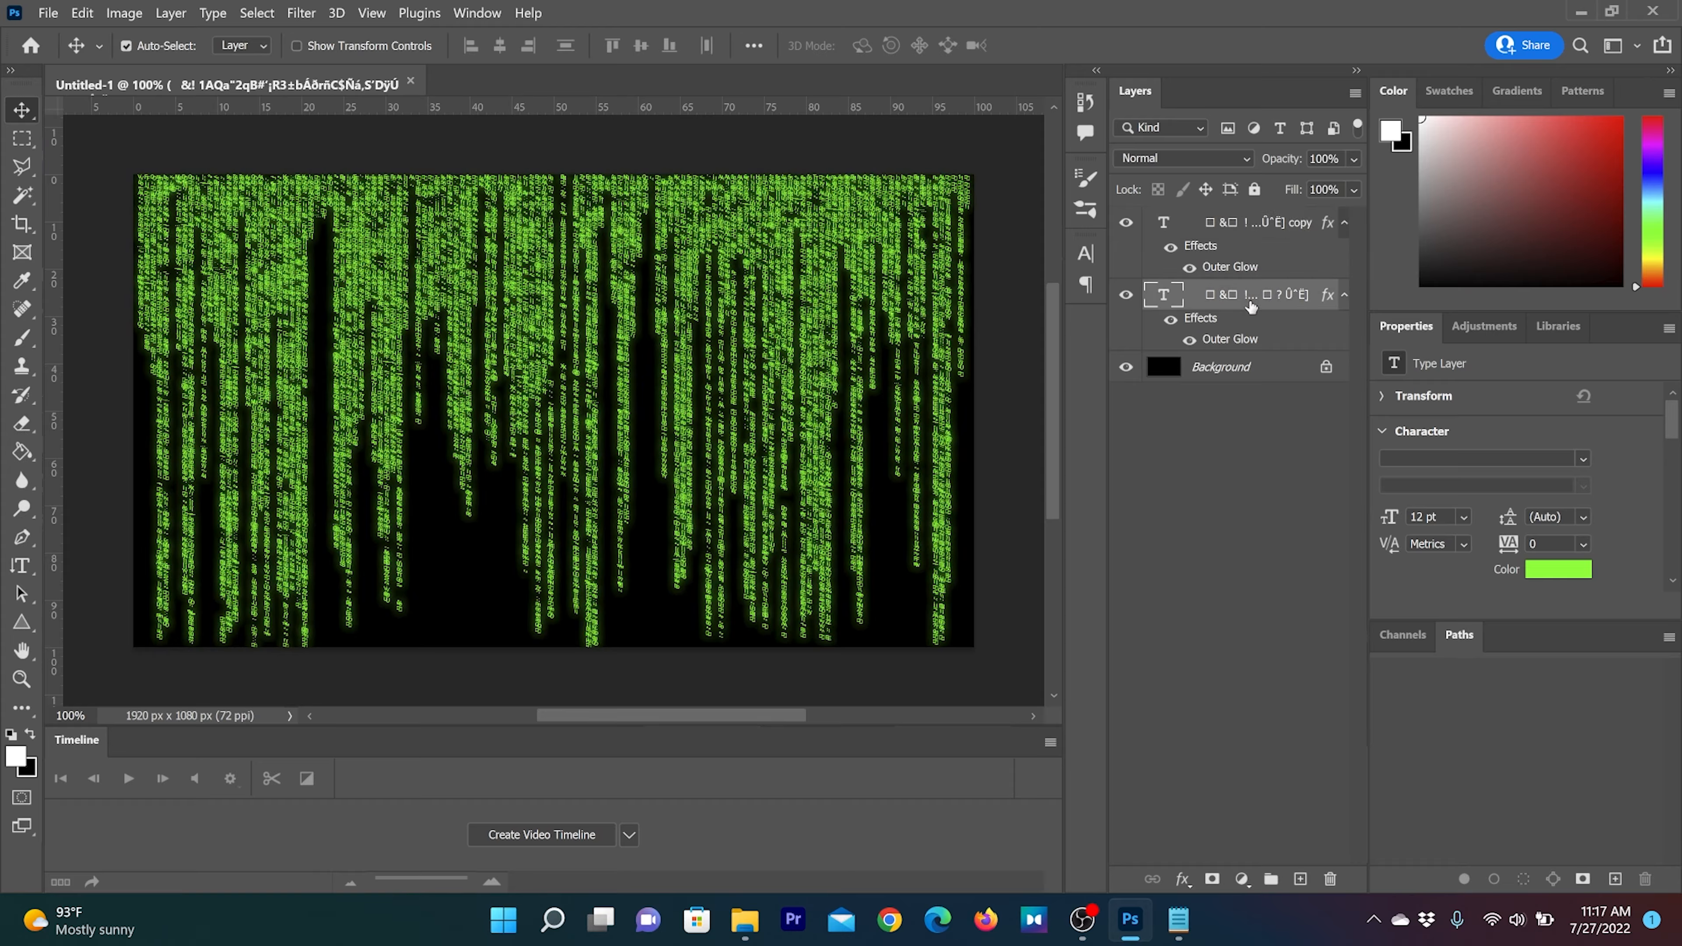
click(311, 13)
mouse_move(326, 261)
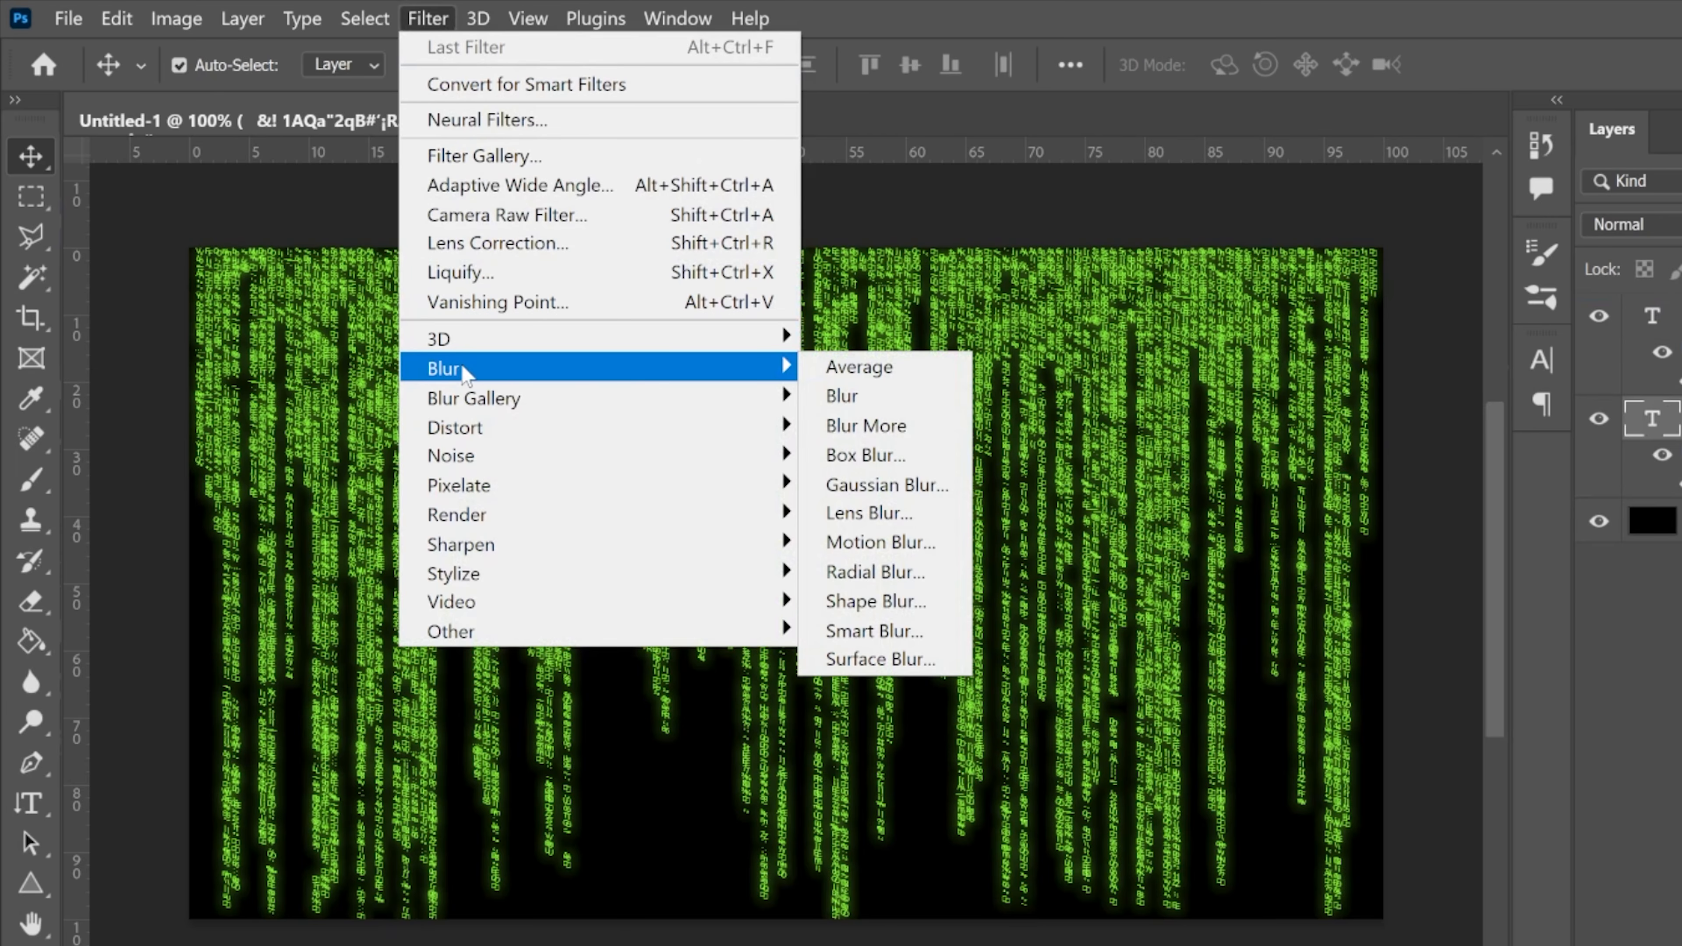
click(924, 485)
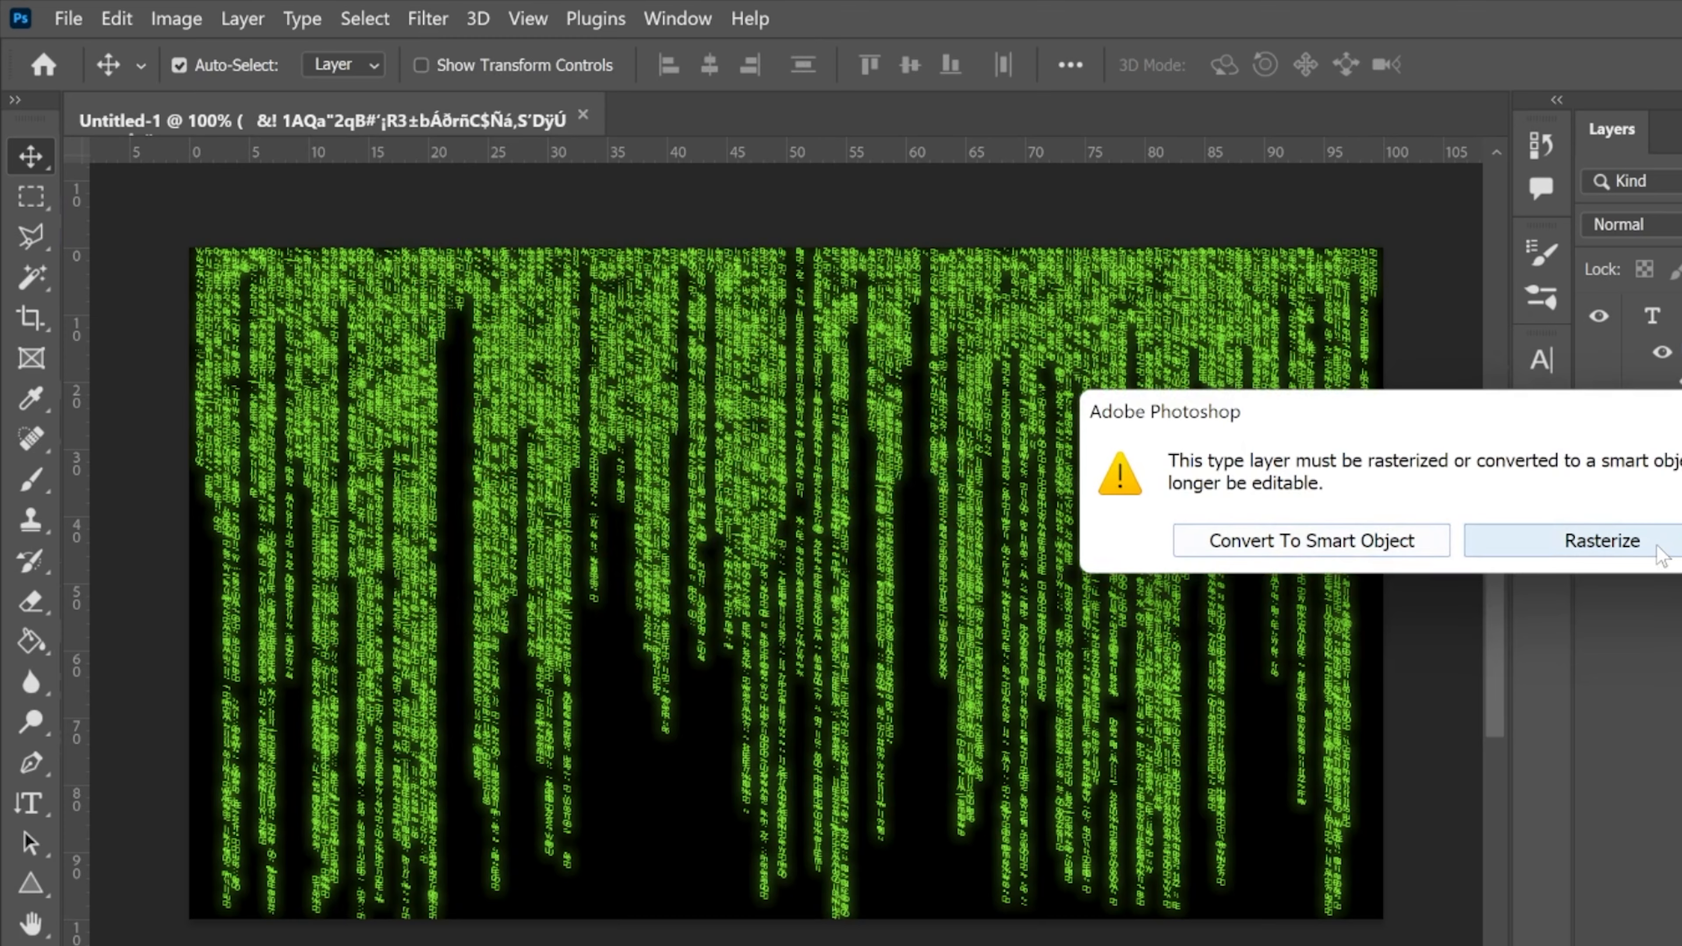
click(1332, 554)
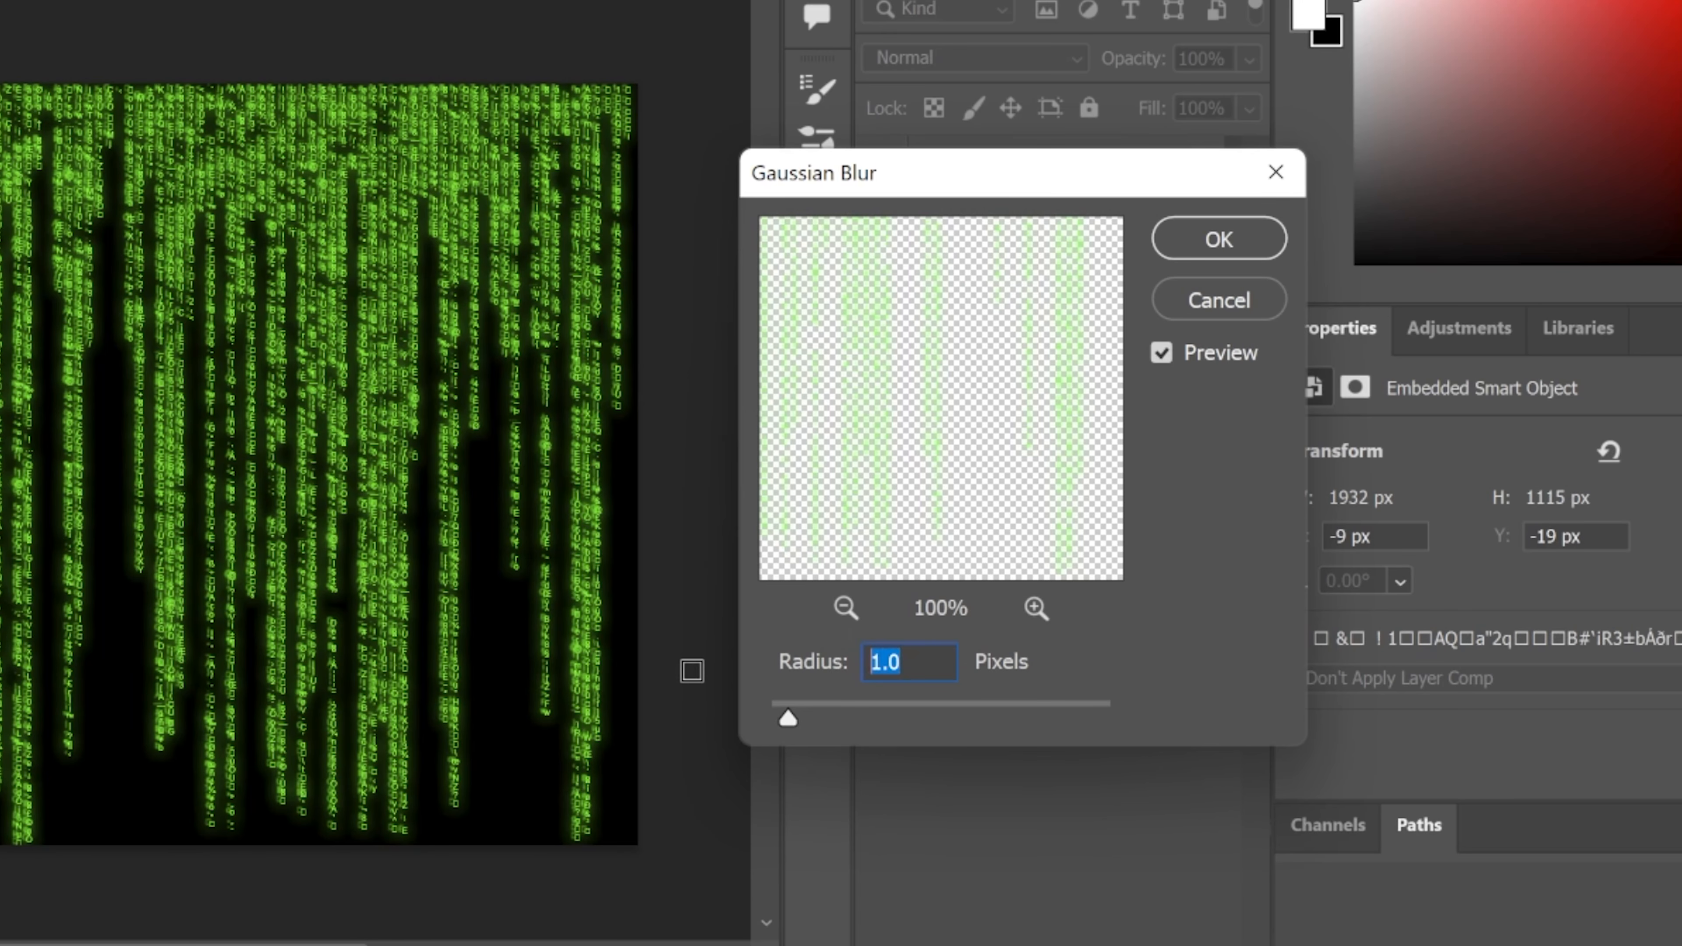
Apply the Gaussian Blur with a radius of 2 pixels and lower the blurred layer's opacity to 51%
text(5)
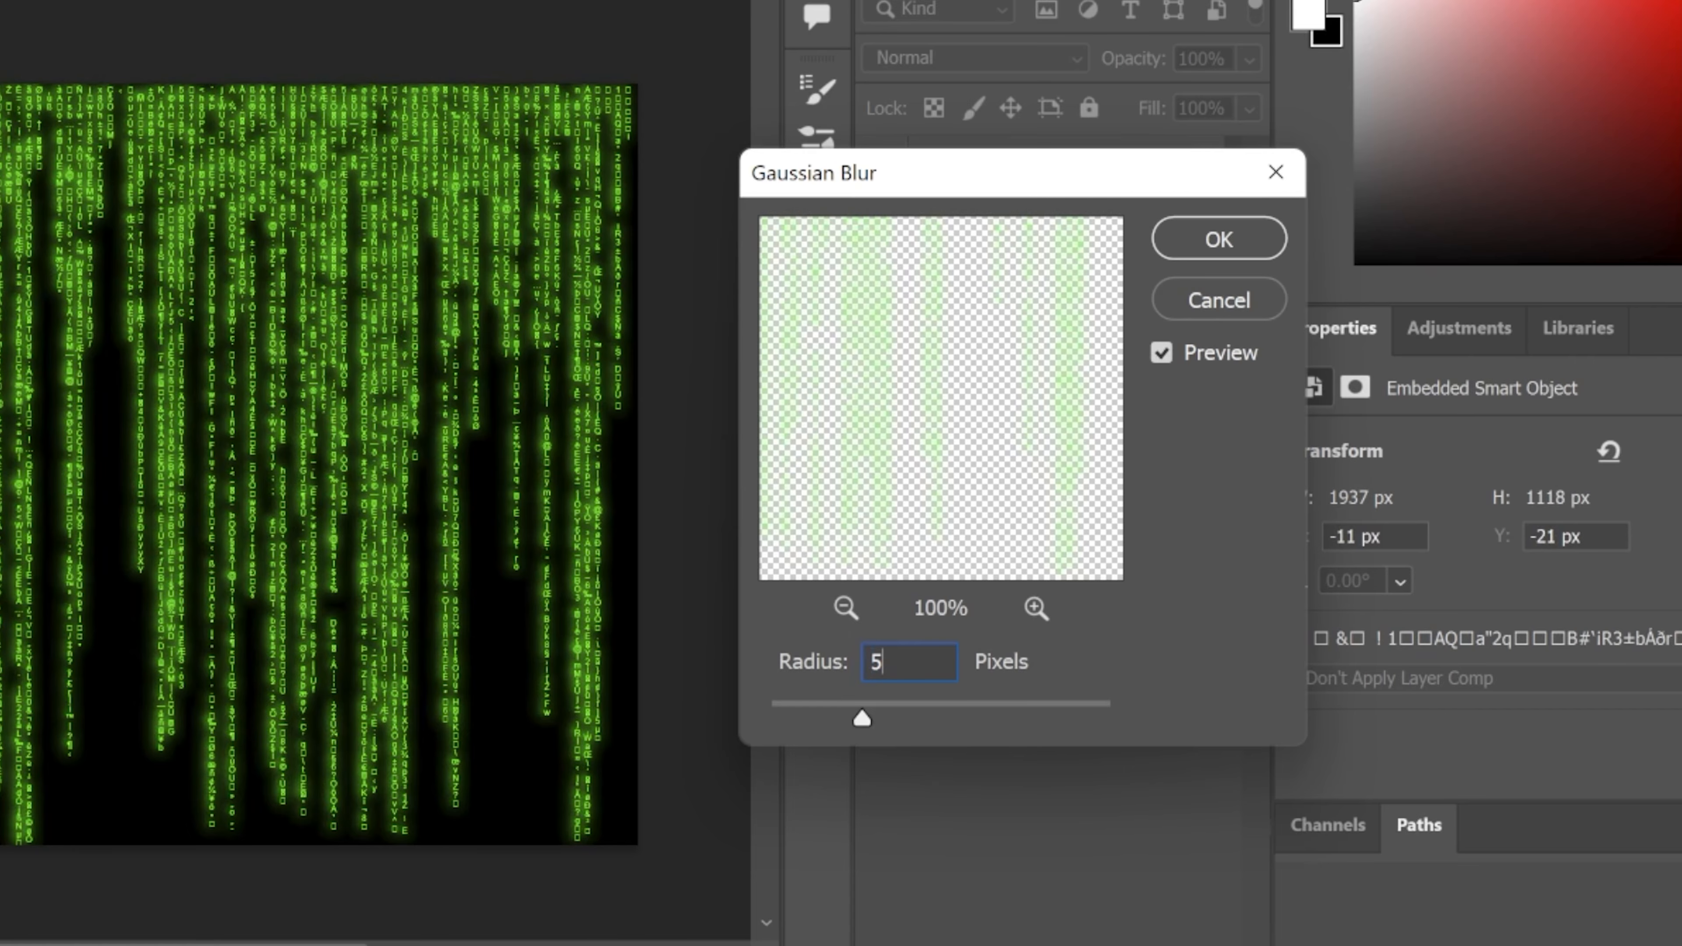
key(BackSpace)
text(2)
key(Return)
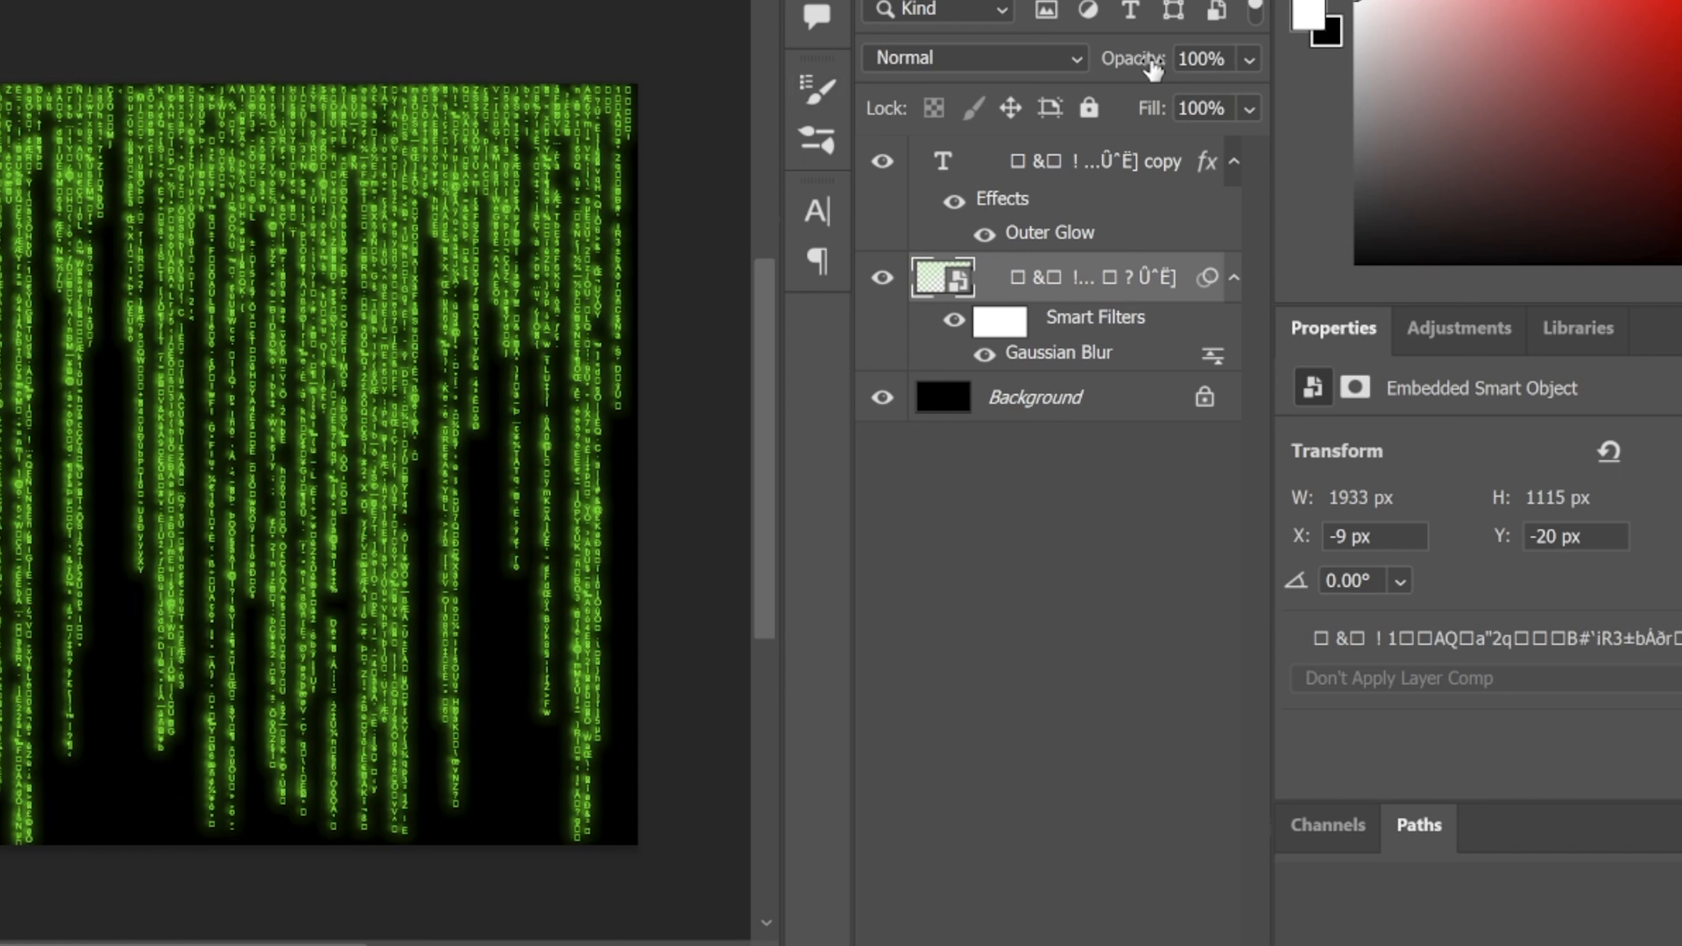
drag(1153, 66, 1069, 75)
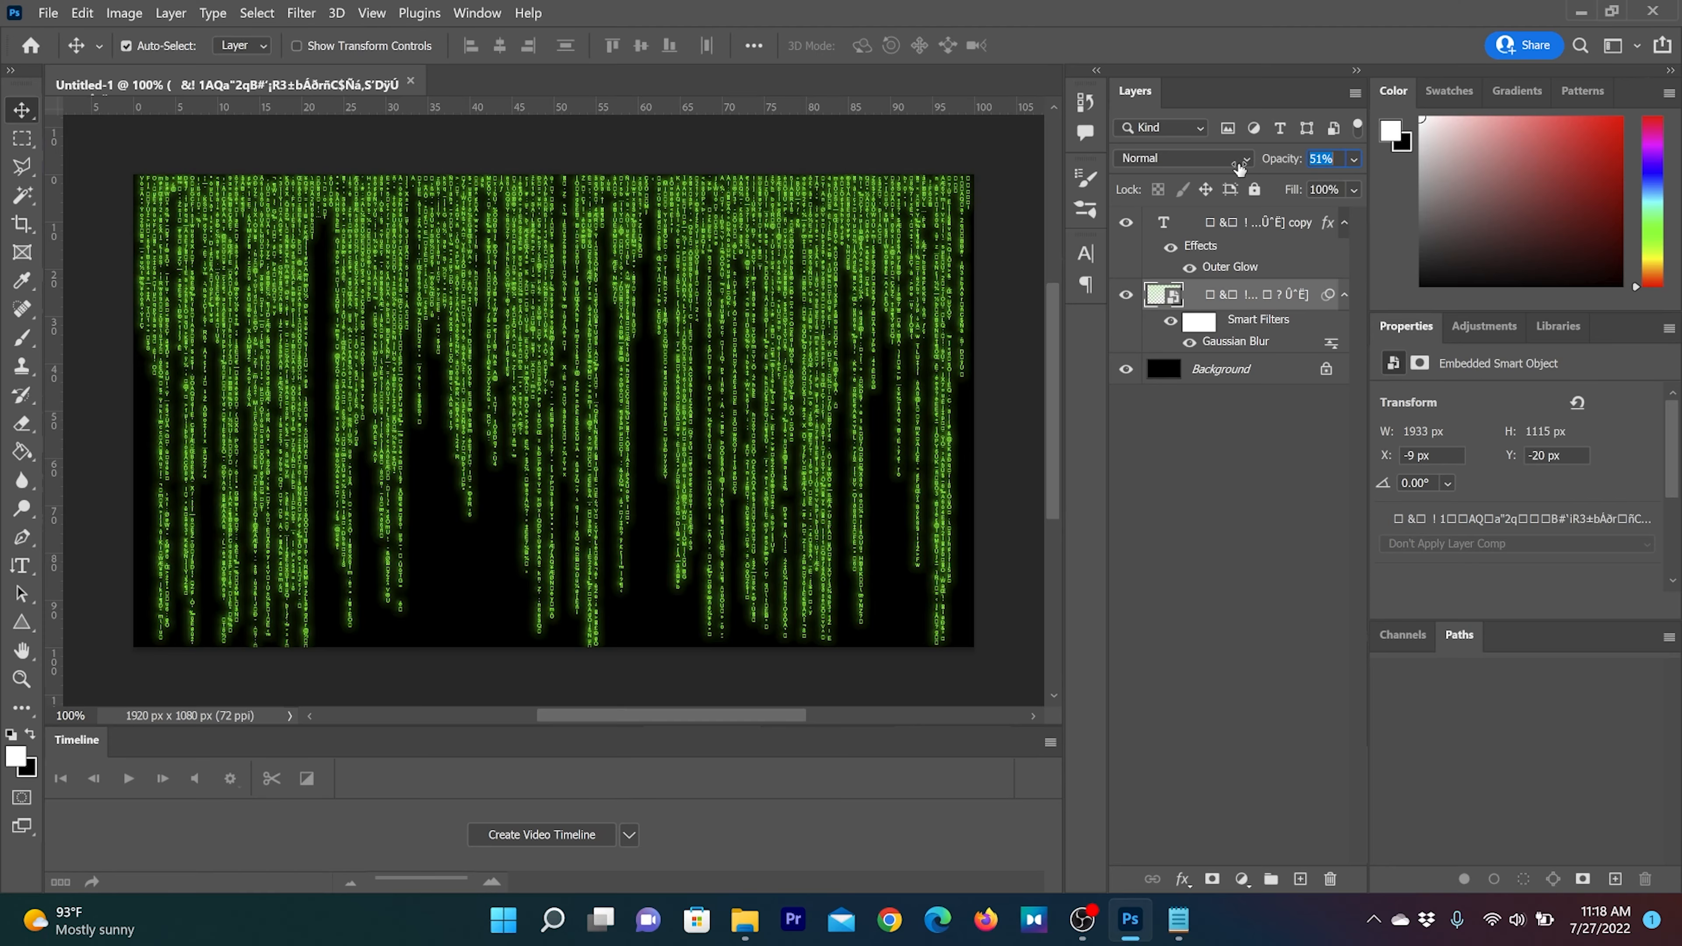